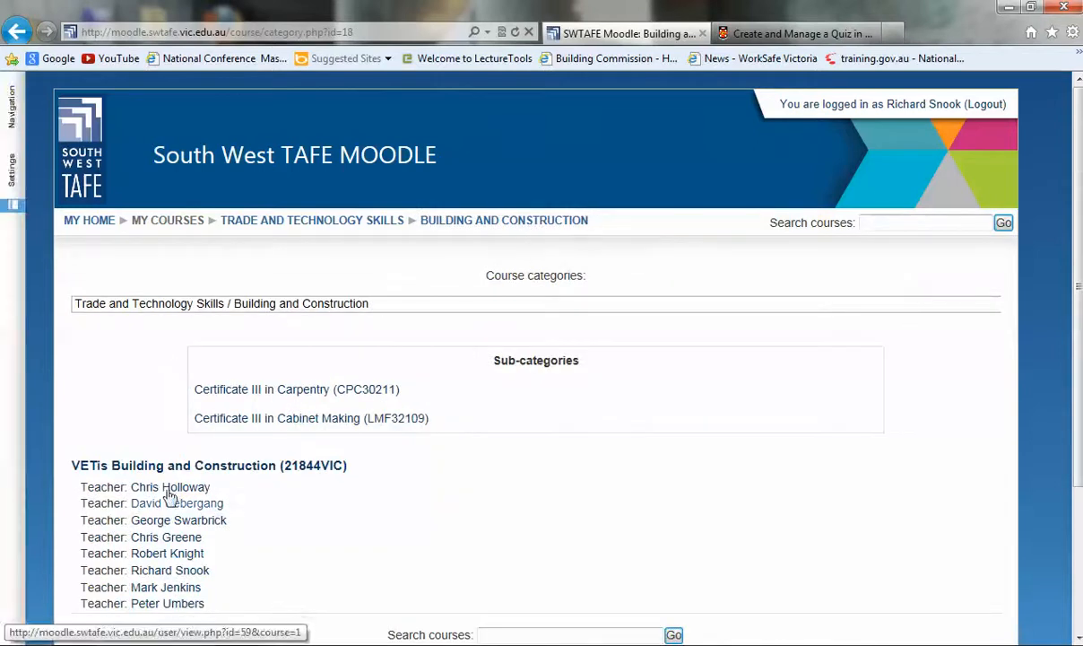
# - Open the Ladder Quiz in Module 1 of the Year 1 - Certificate III in Carpentry (CPC30211) course
pyautogui.click(345, 395)
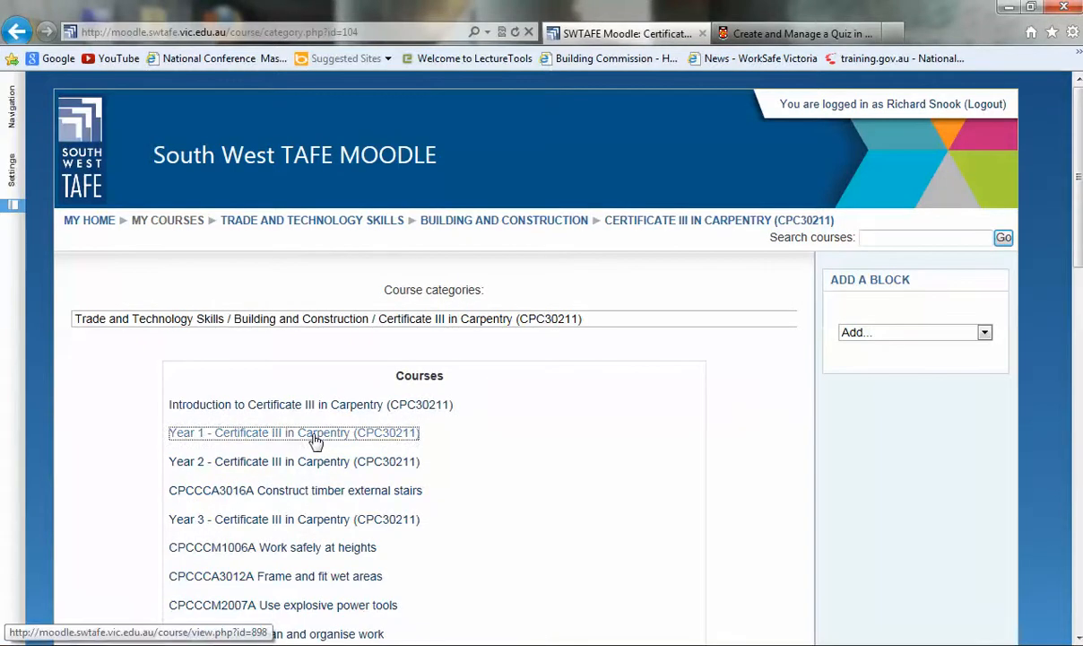
pyautogui.click(315, 438)
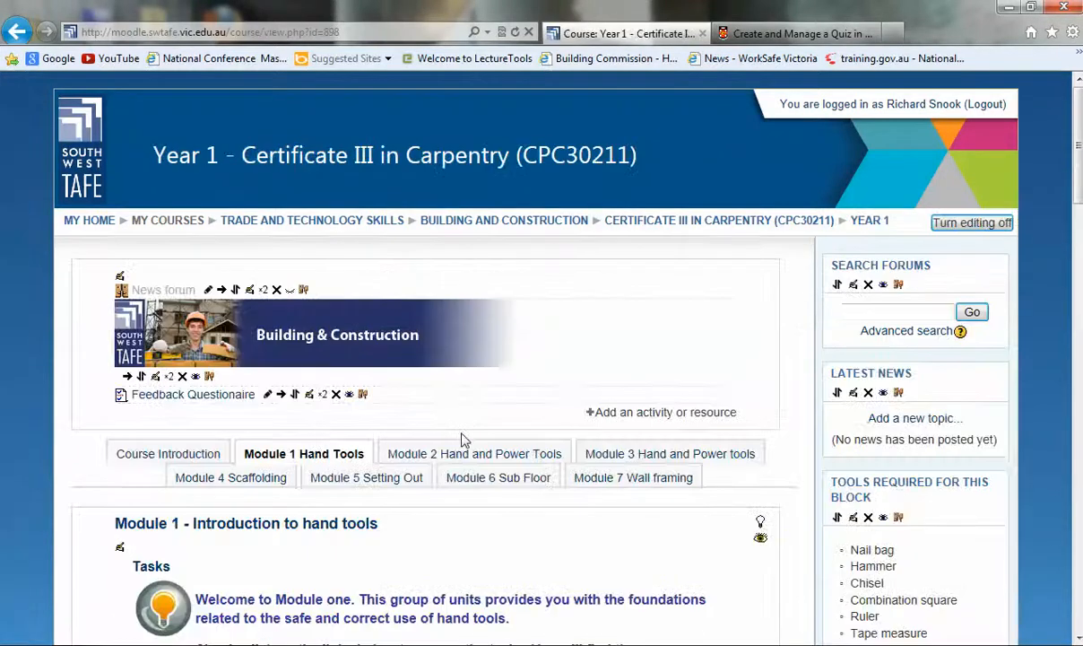
pyautogui.scroll(-1, 377, 470)
pyautogui.scroll(-5, 377, 469)
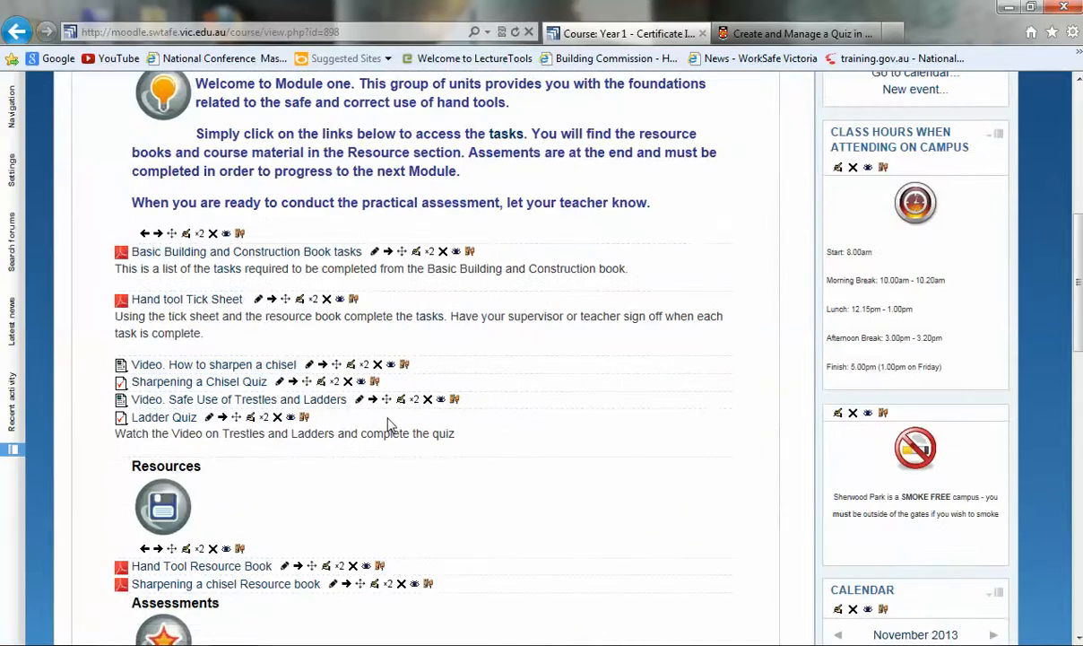
pyautogui.click(164, 422)
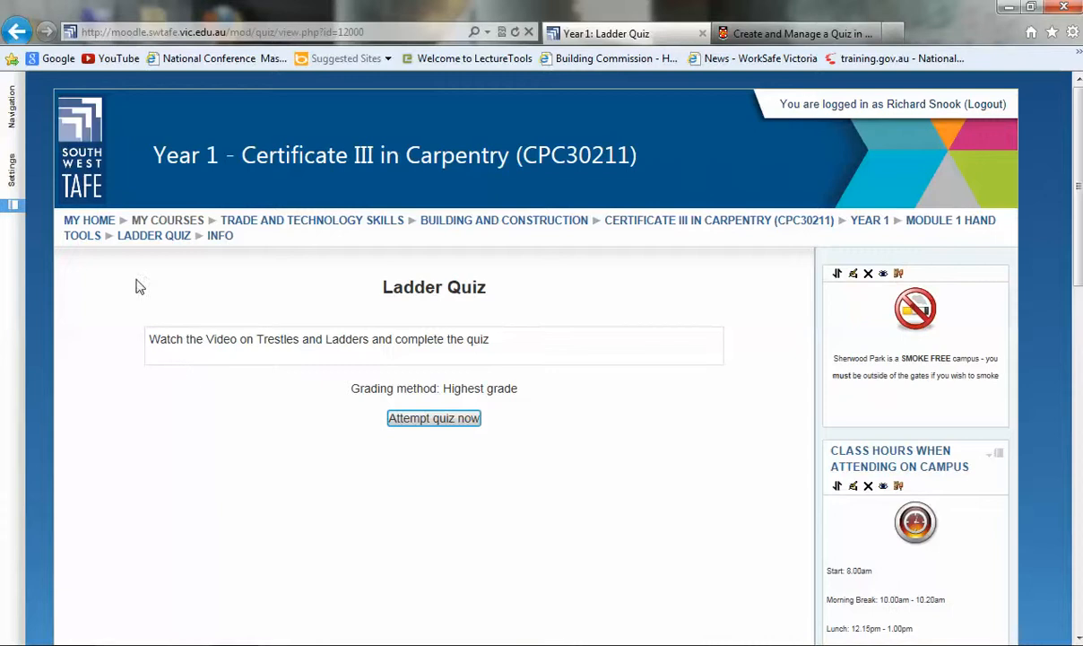
# - Open the Ladder Quiz for editing its questions
pyautogui.moveTo(10, 176)
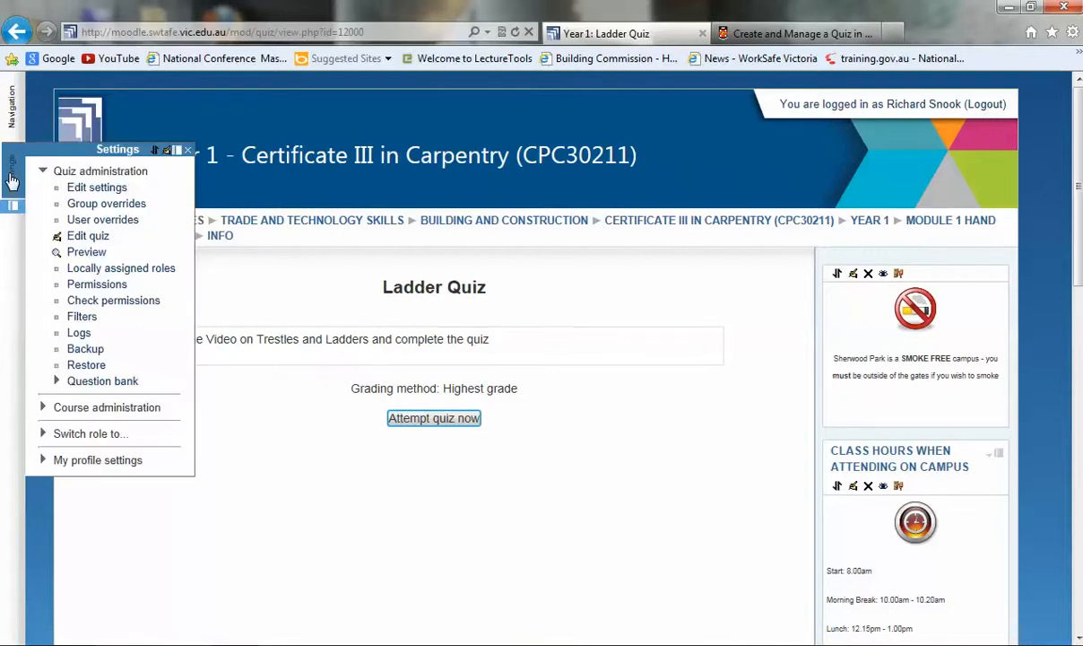
pyautogui.click(10, 176)
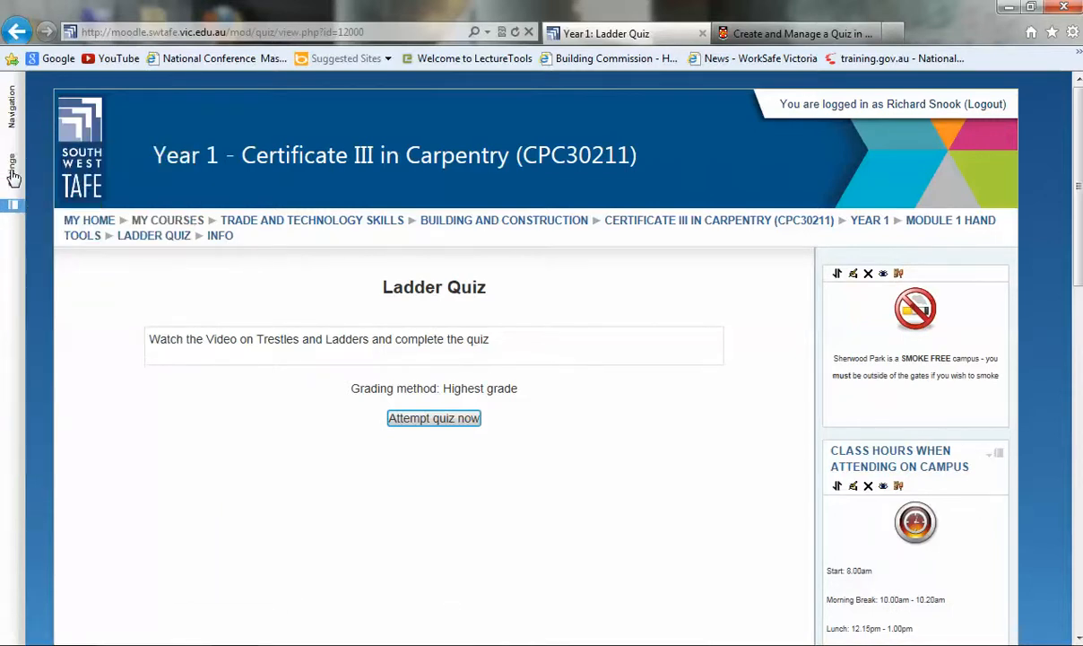
pyautogui.click(13, 176)
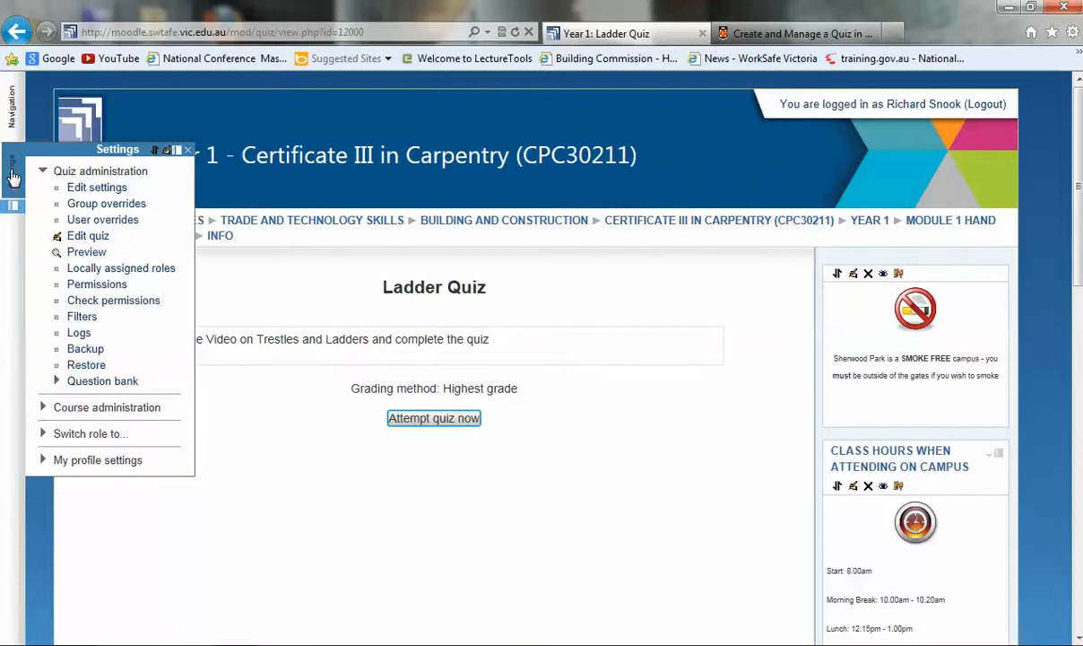
pyautogui.click(90, 236)
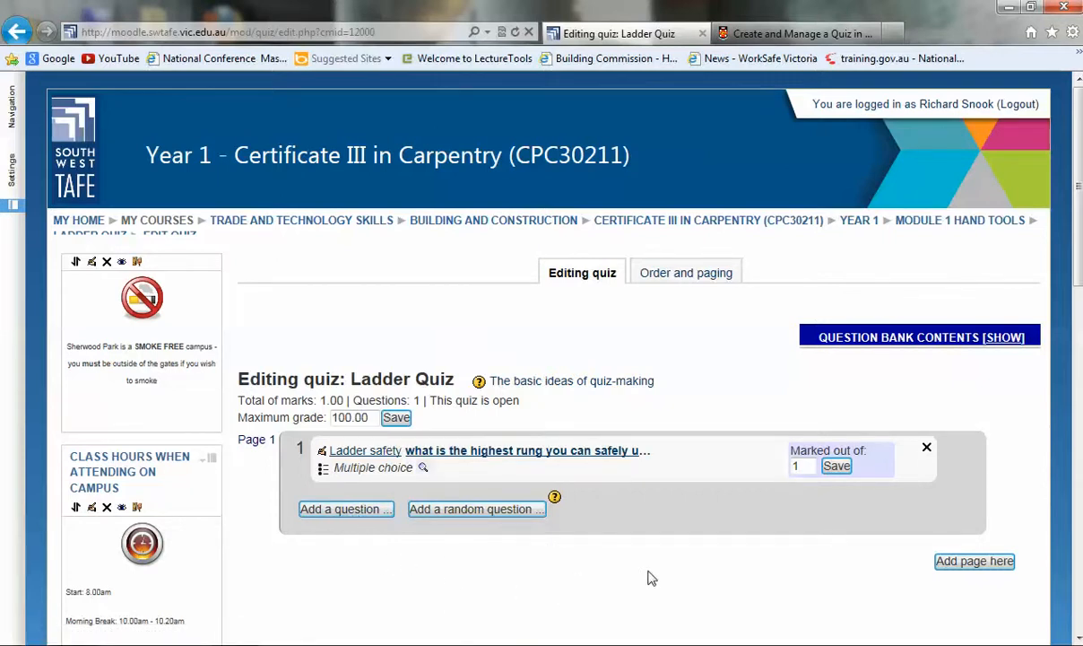
# - Add a new Multiple choice question to page 1 of the quiz
pyautogui.scroll(-2, 649, 577)
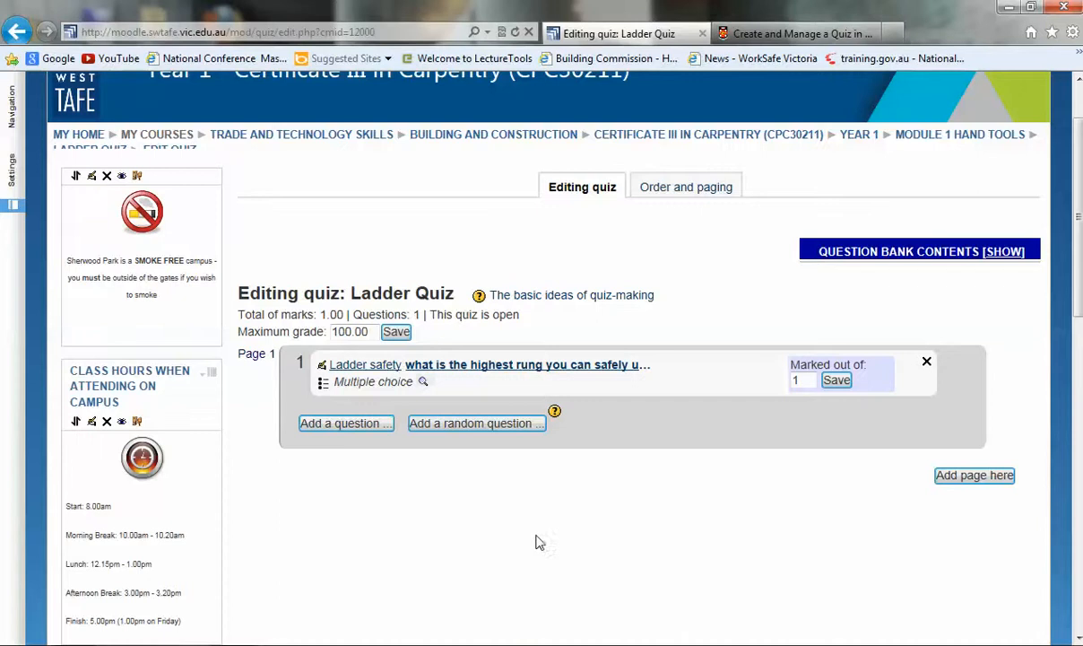
pyautogui.click(329, 425)
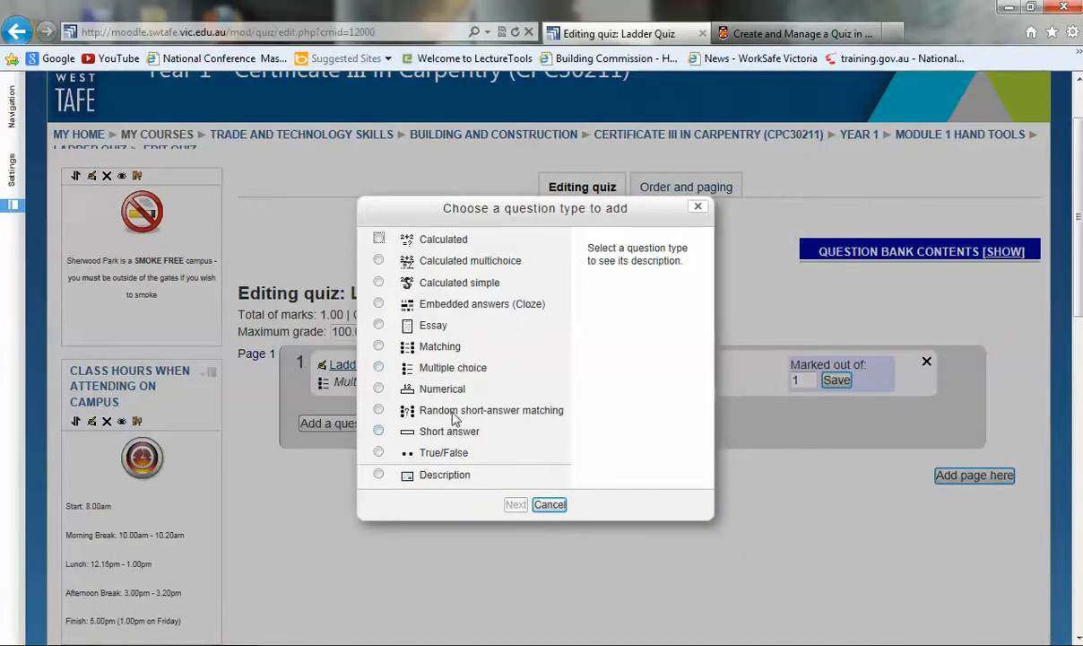
pyautogui.click(378, 367)
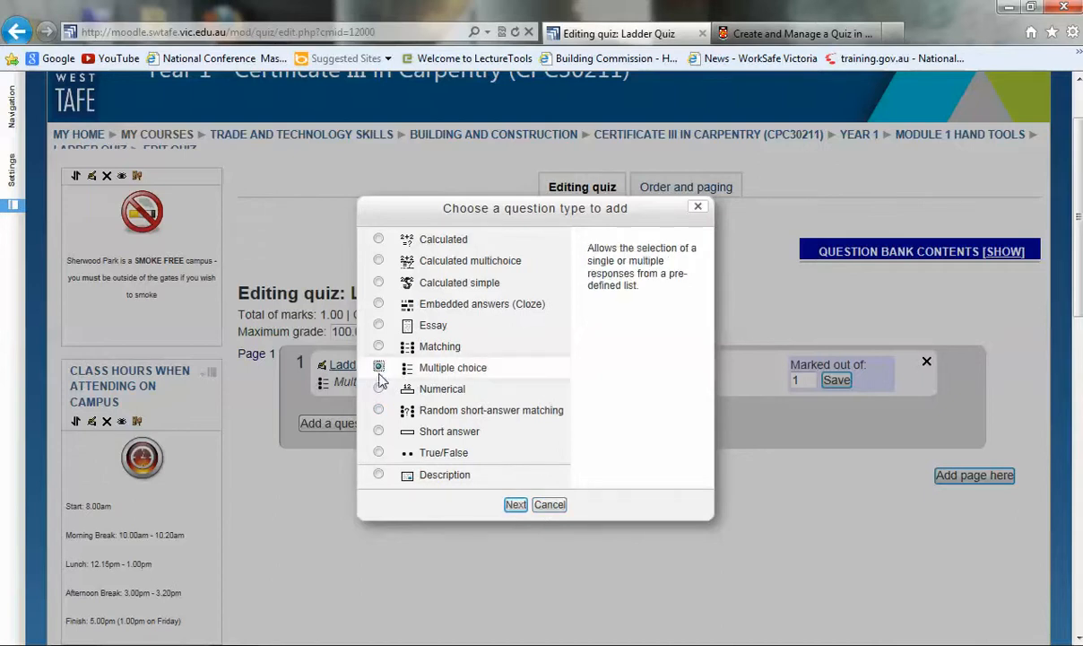
pyautogui.click(515, 504)
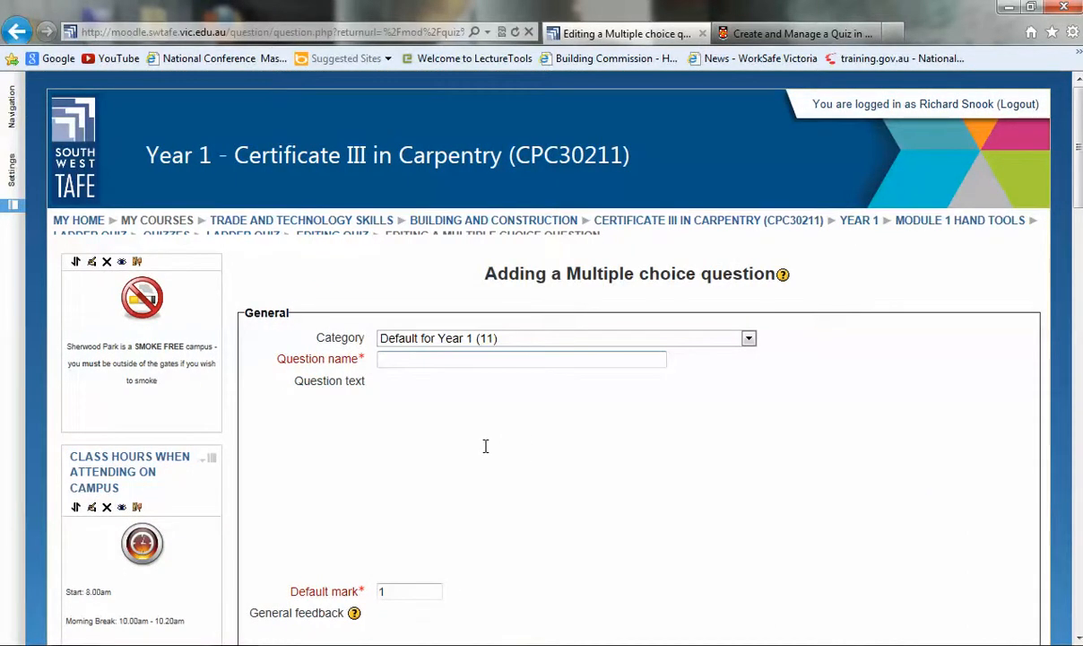
# - Name the new question "Ladder safety"
pyautogui.click(424, 360)
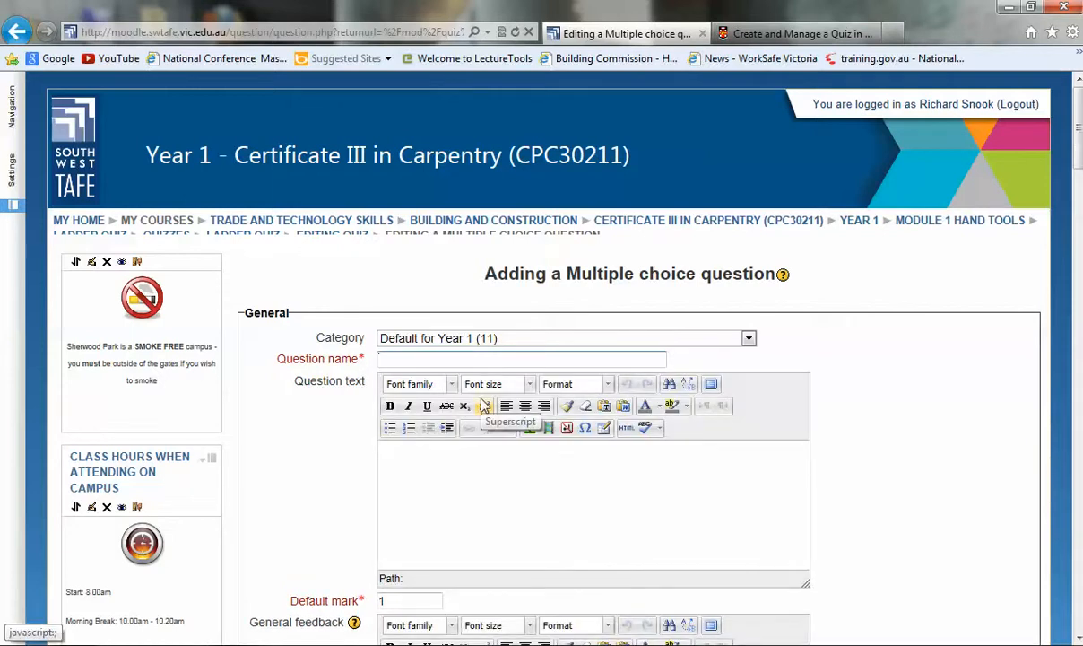
pyautogui.write('Ladder s')
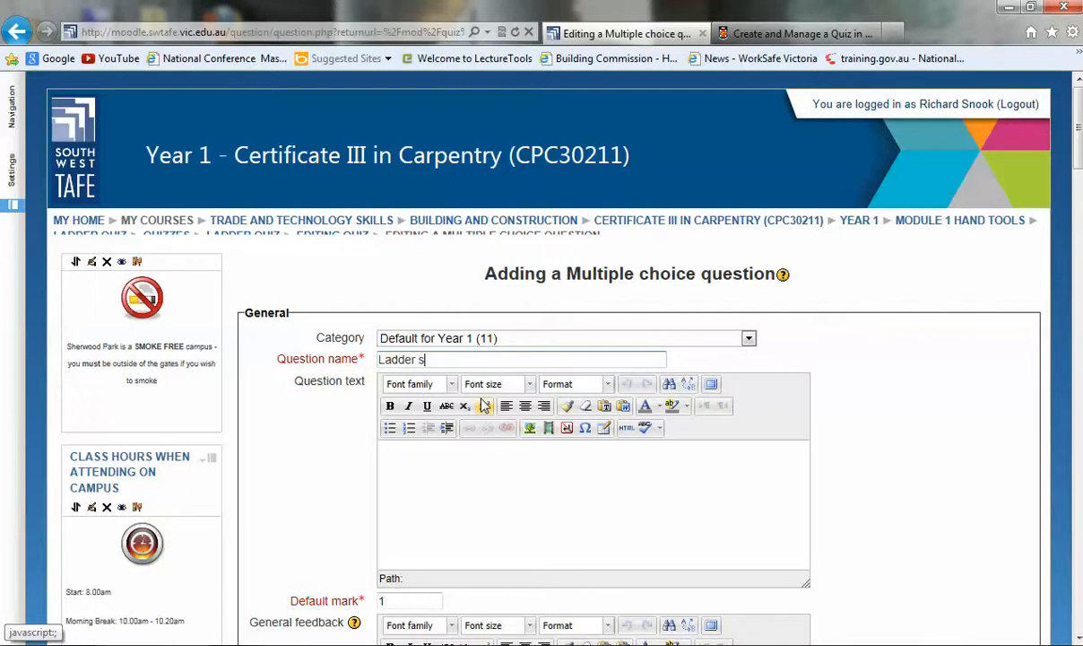
pyautogui.write('afety')
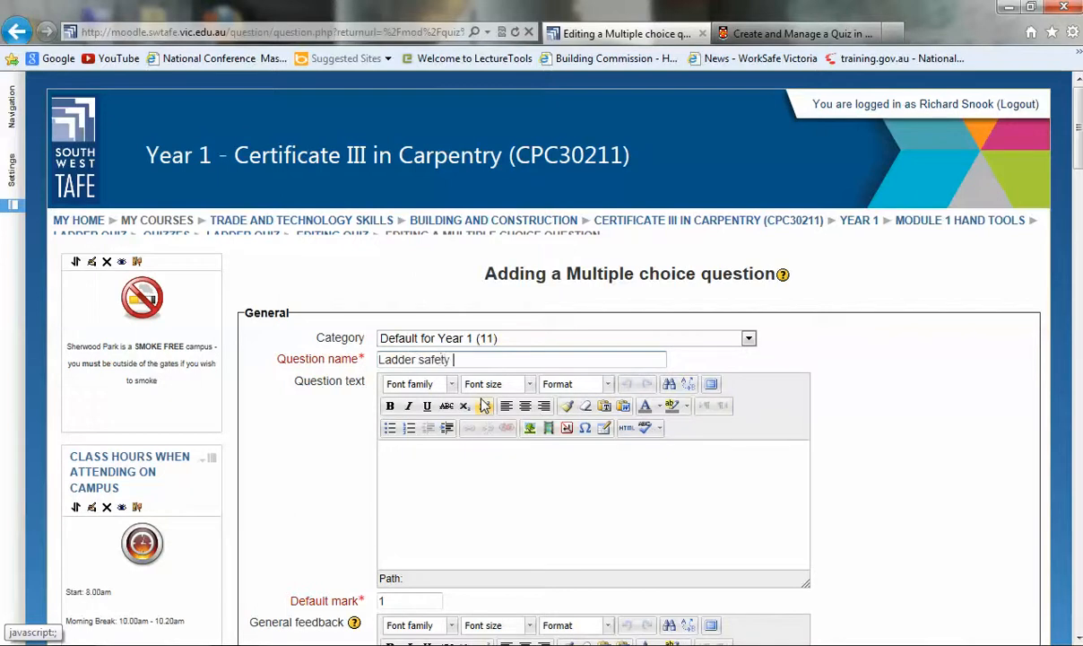
# - Enter "When setting up the ladder the base must be..." as the question text
pyautogui.click(425, 457)
pyautogui.write('When ')
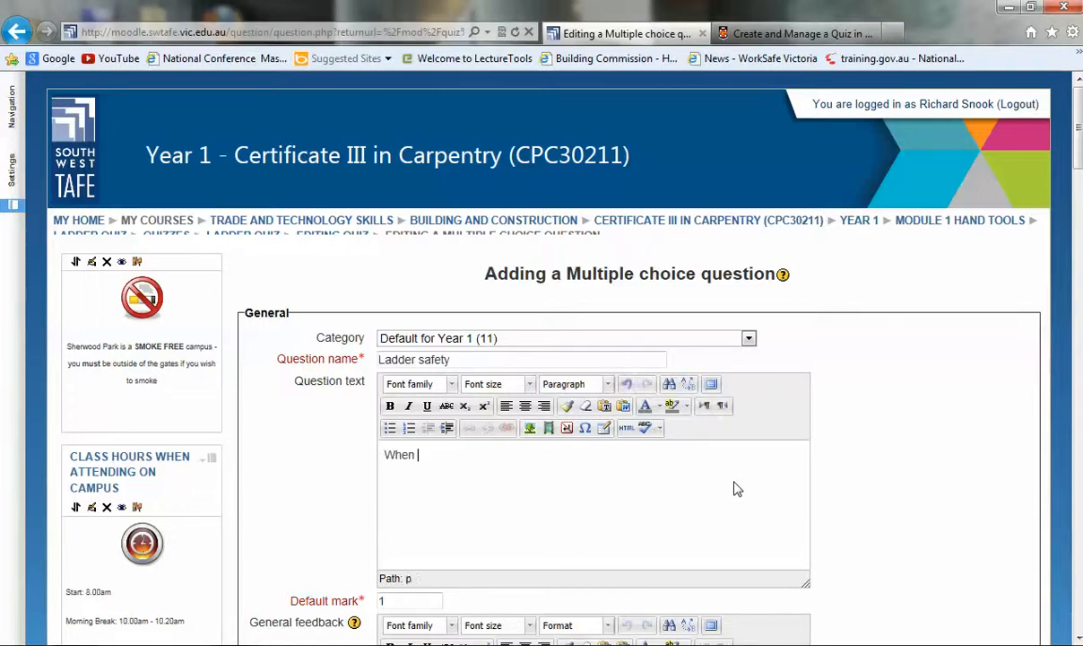
pyautogui.write('siting the')
pyautogui.press('BackSpace')
pyautogui.press('BackSpace')
pyautogui.press('BackSpace')
pyautogui.press('BackSpace')
pyautogui.press('BackSpace')
pyautogui.press('BackSpace')
pyautogui.press('BackSpace')
pyautogui.press('BackSpace')
pyautogui.press('BackSpace')
pyautogui.press('BackSpace')
pyautogui.write('etting up the ladder the ')
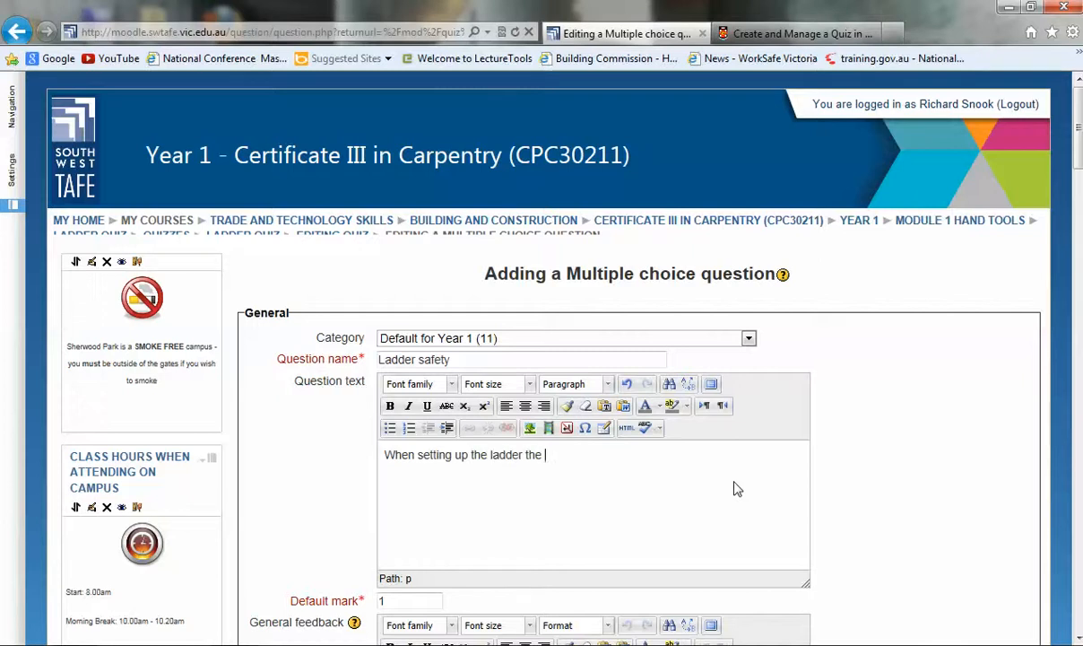
pyautogui.write('base must be')
pyautogui.press('BackSpace')
pyautogui.write('...')
# - Examine the question form's default mark, general feedback, number of answers, shuffling and numbering options, and the choice sections
pyautogui.scroll(-3, 699, 498)
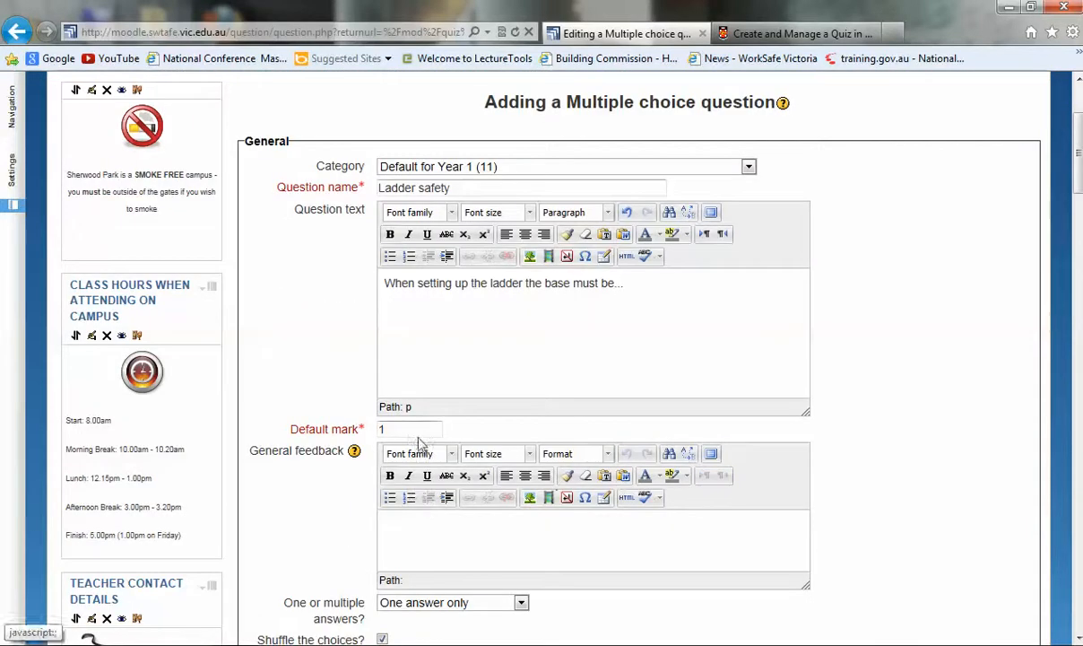
pyautogui.click(475, 524)
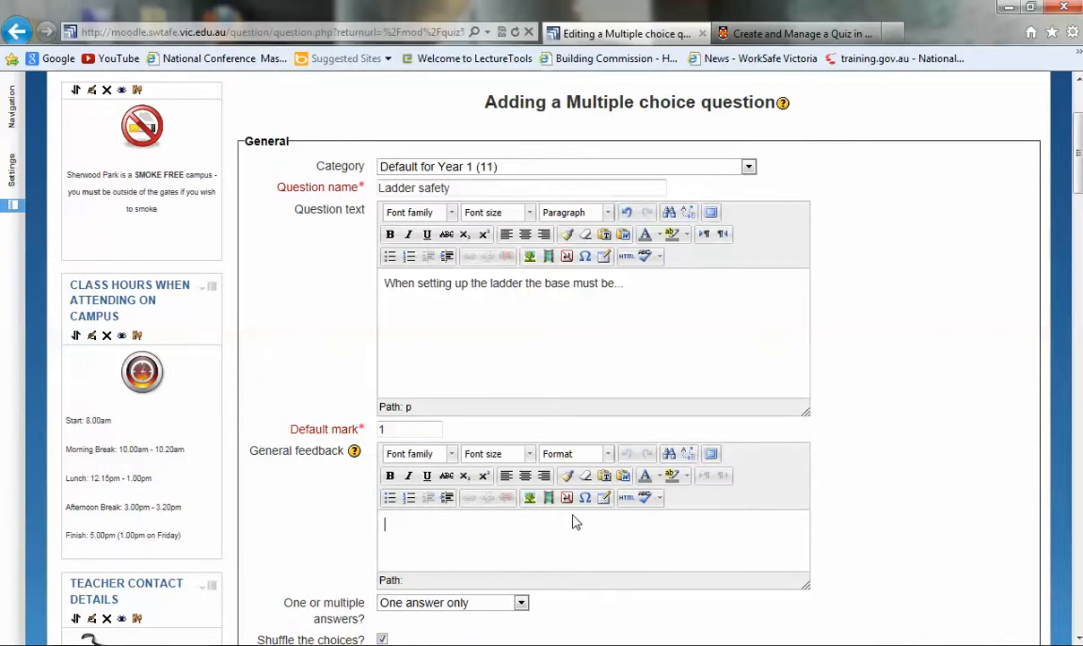
pyautogui.scroll(-3, 573, 523)
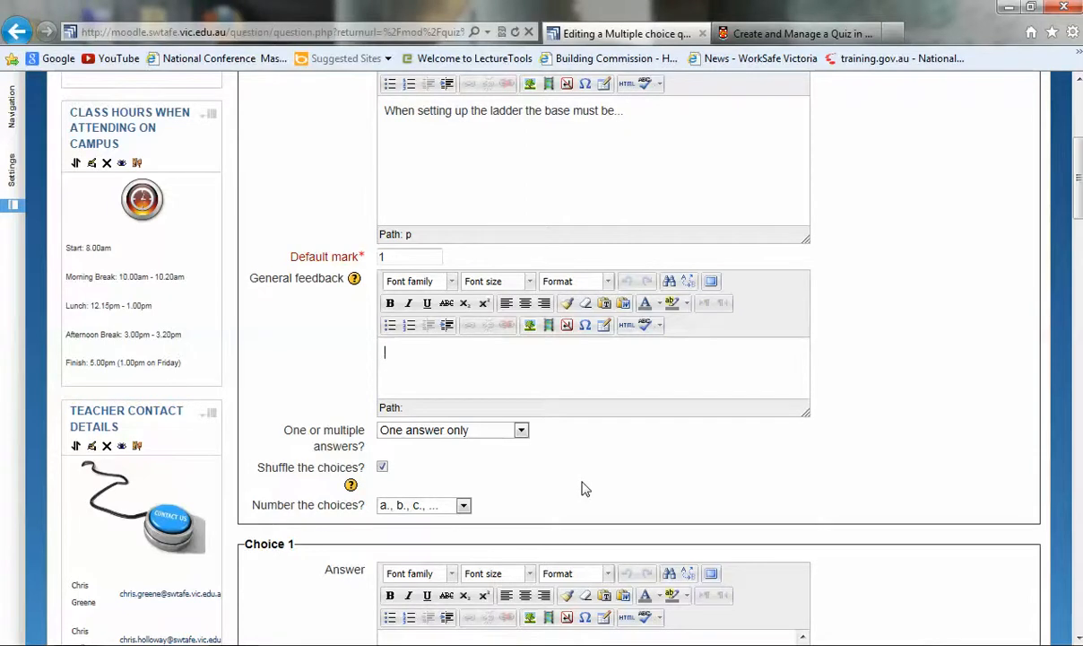
pyautogui.scroll(-2, 580, 484)
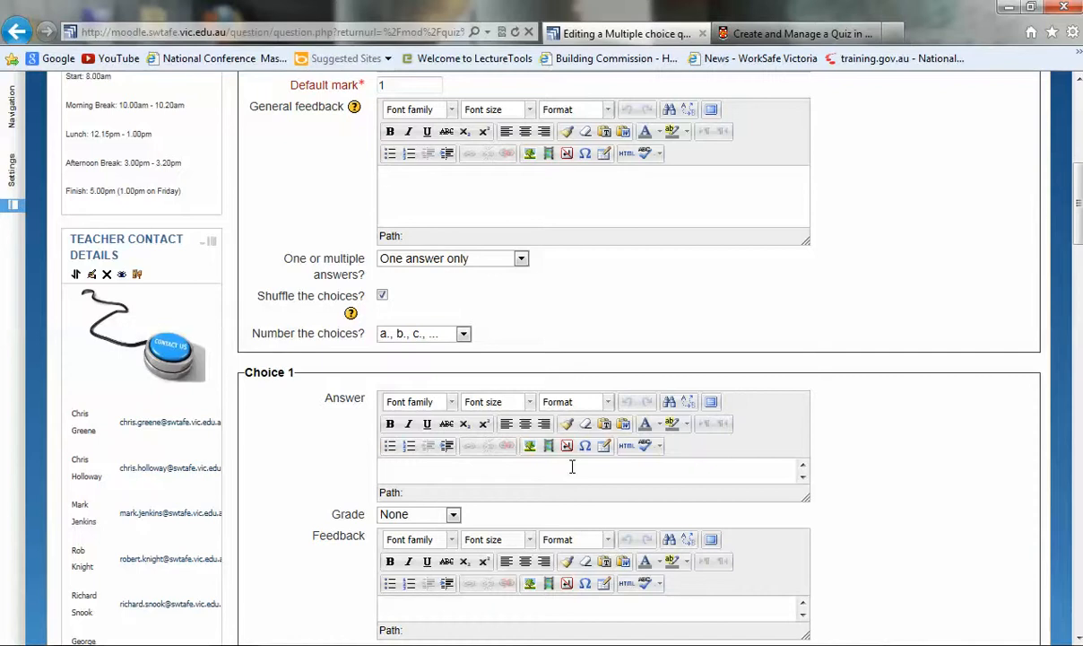
pyautogui.scroll(-1, 573, 387)
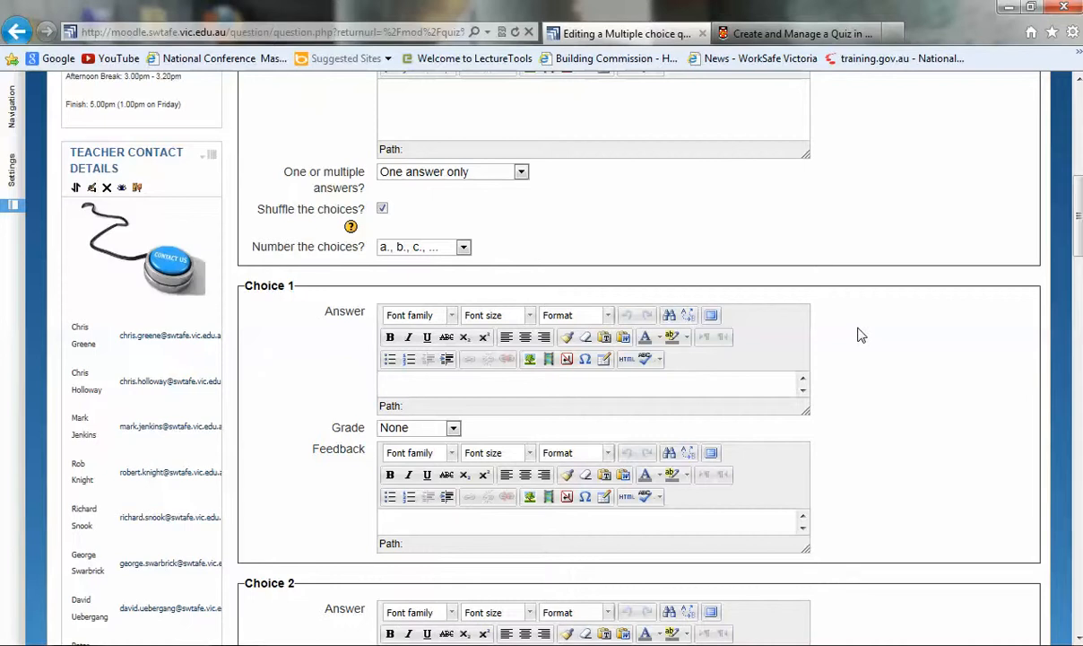
pyautogui.scroll(5, 858, 336)
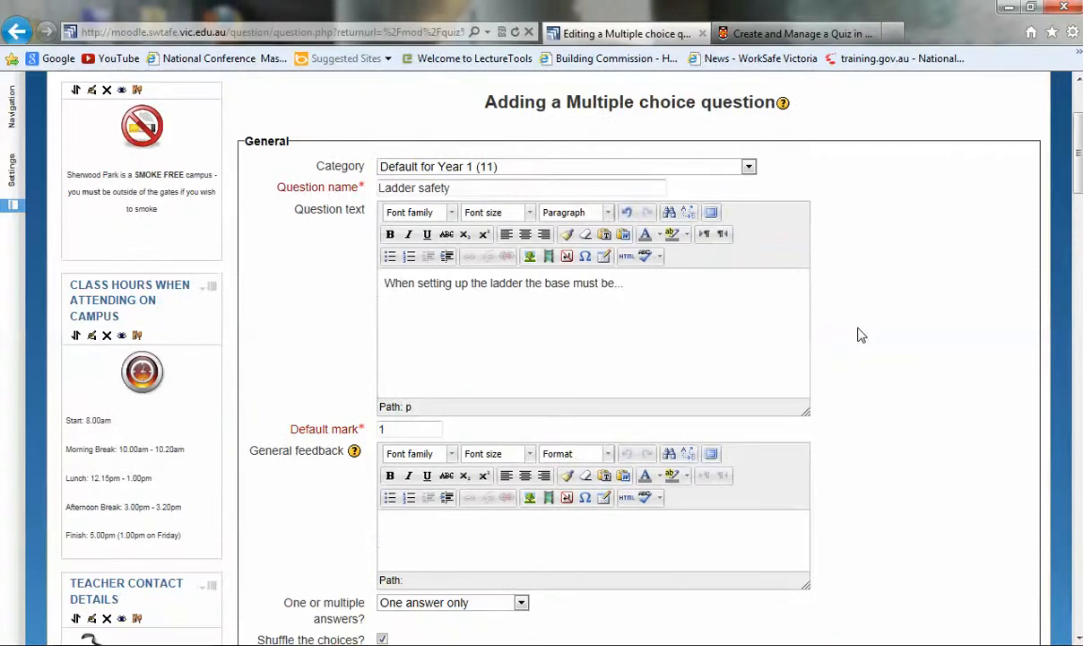
pyautogui.scroll(-1, 859, 335)
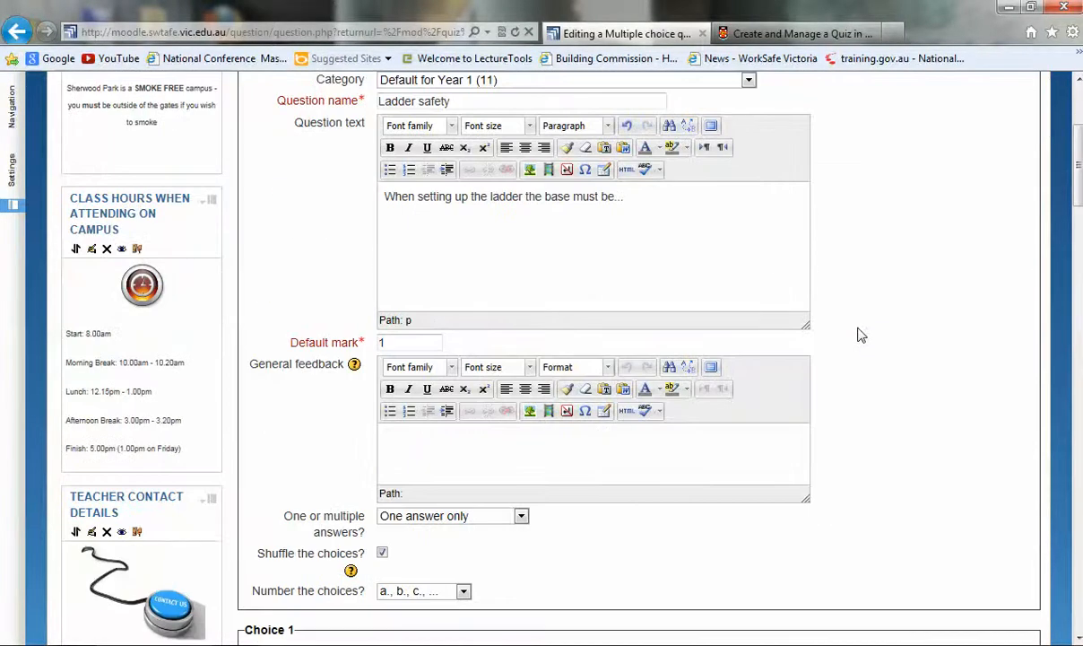
# - Enter "stable and level" as the Choice 1 answer and set its grade to 100%
pyautogui.scroll(-4, 859, 335)
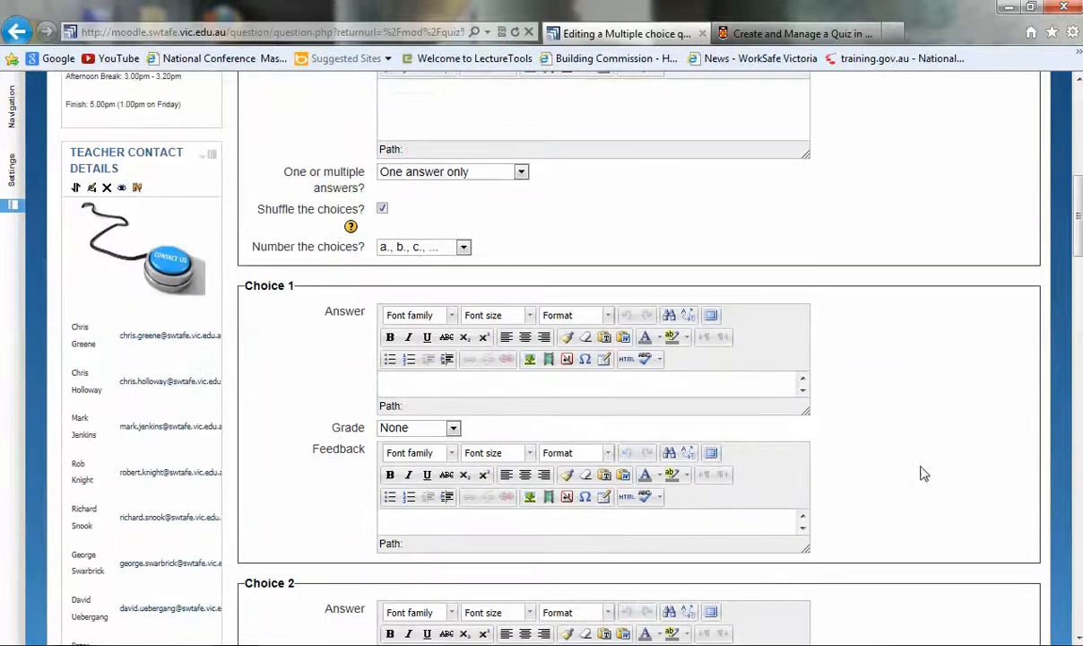
pyautogui.write('sta')
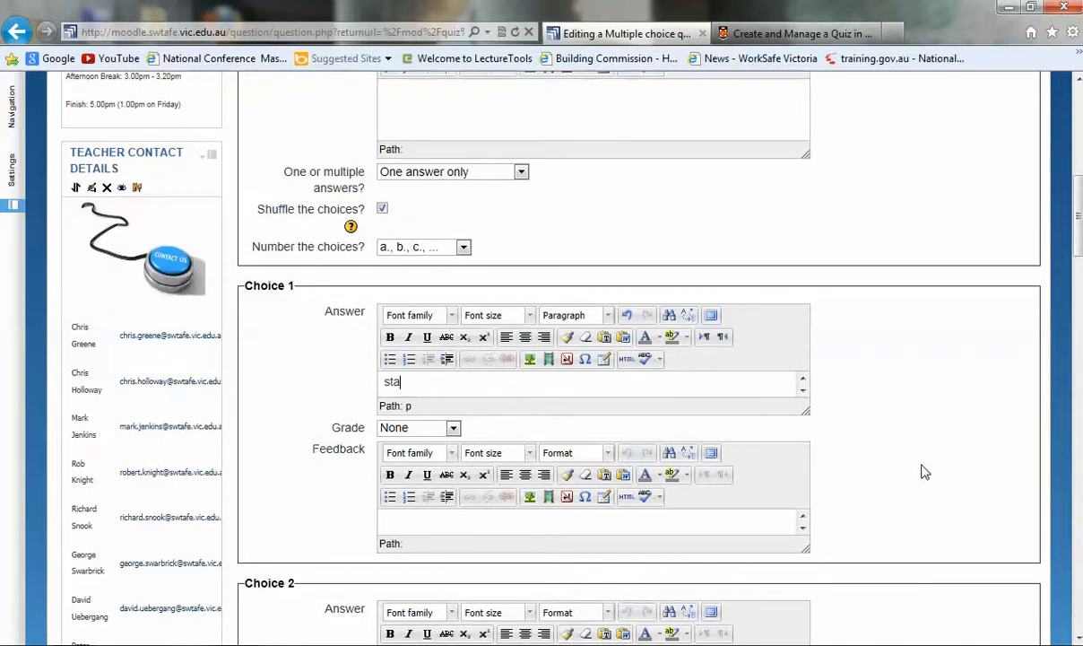
pyautogui.write('ble and level')
pyautogui.click(453, 429)
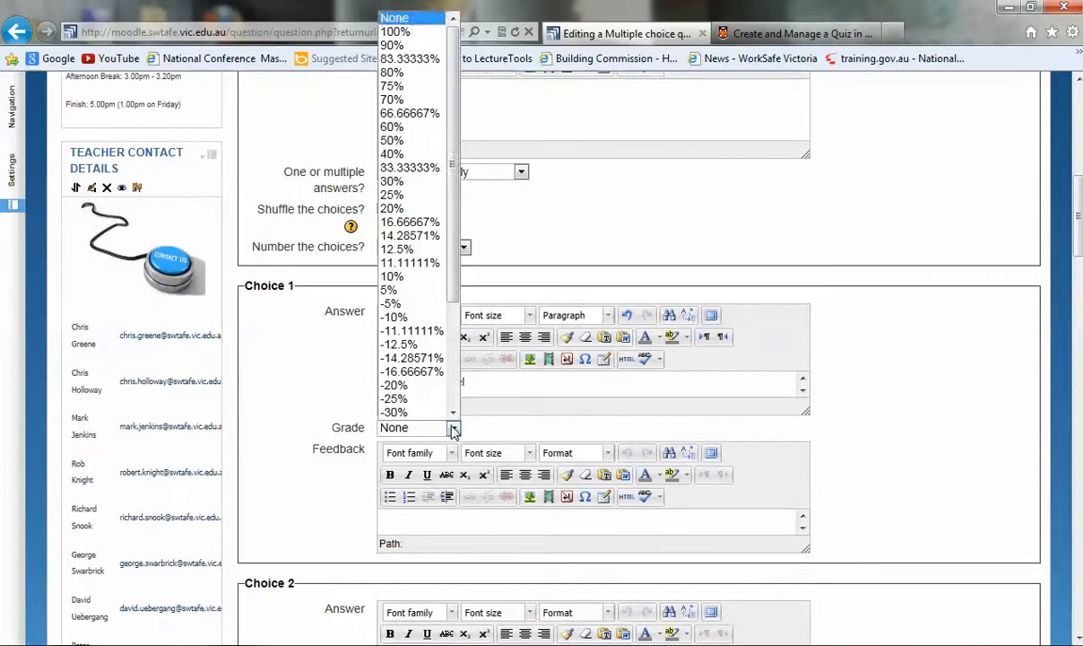
pyautogui.click(395, 31)
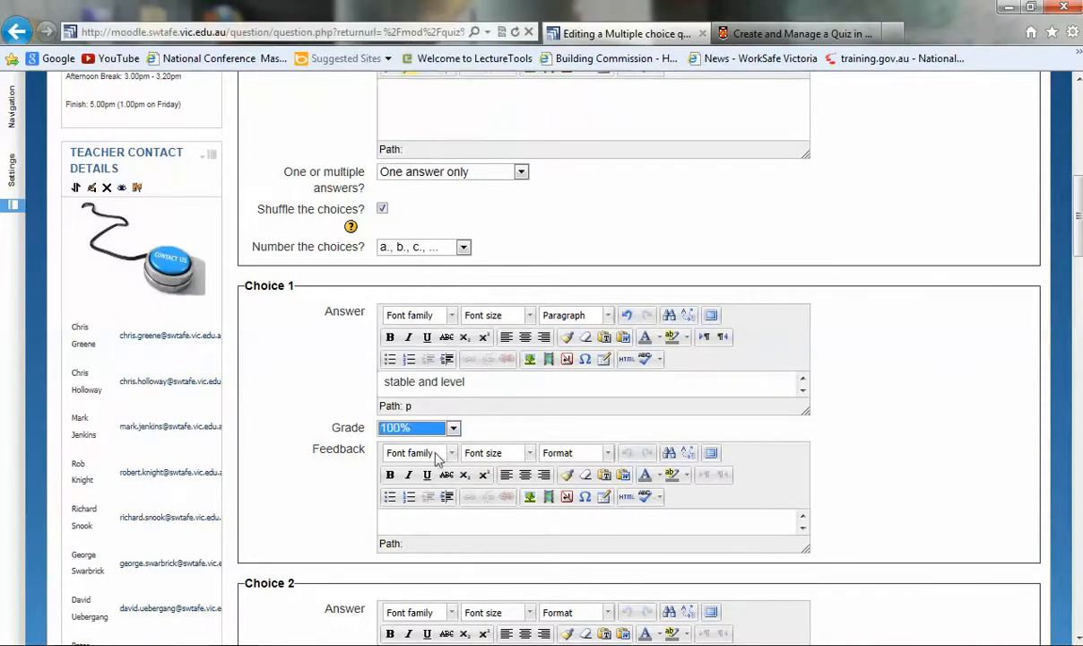
# - Enter "well done you got it right" as the feedback for Choice 1
pyautogui.click(438, 520)
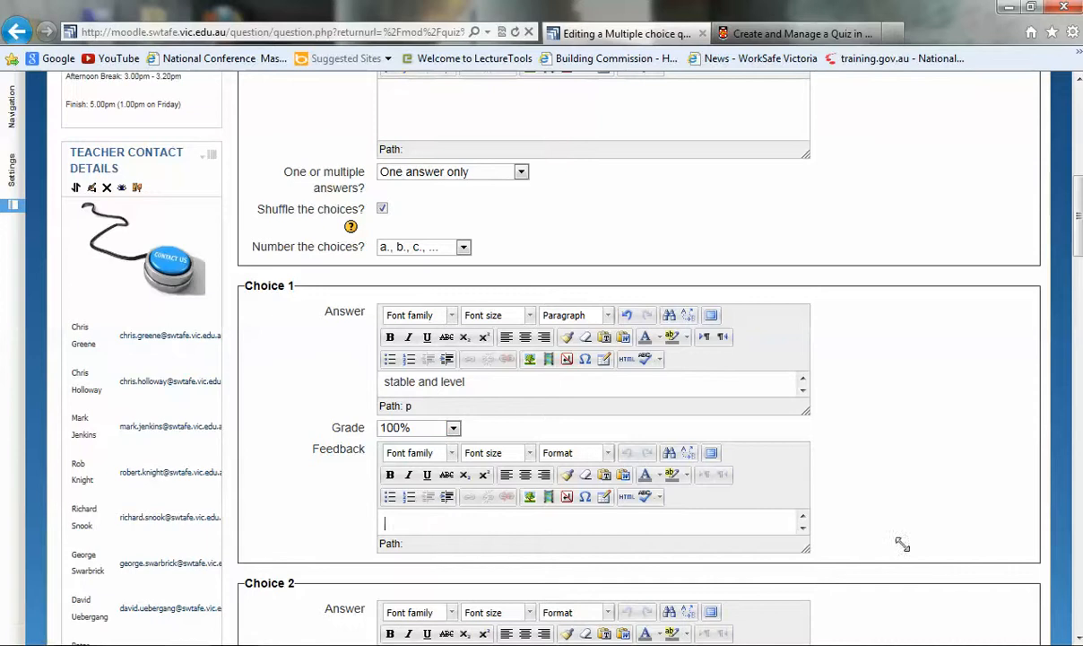
pyautogui.write('well done you')
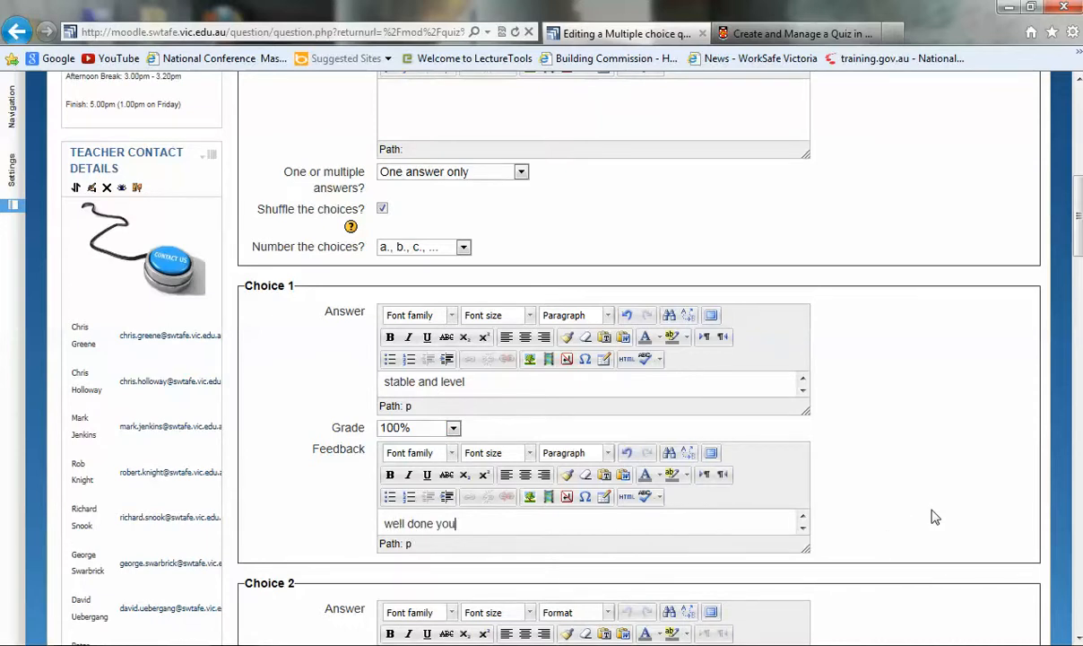
pyautogui.write(' got it right')
# - Enter "set on blocks of wood" as the Choice 2 answer
pyautogui.scroll(-3, 975, 565)
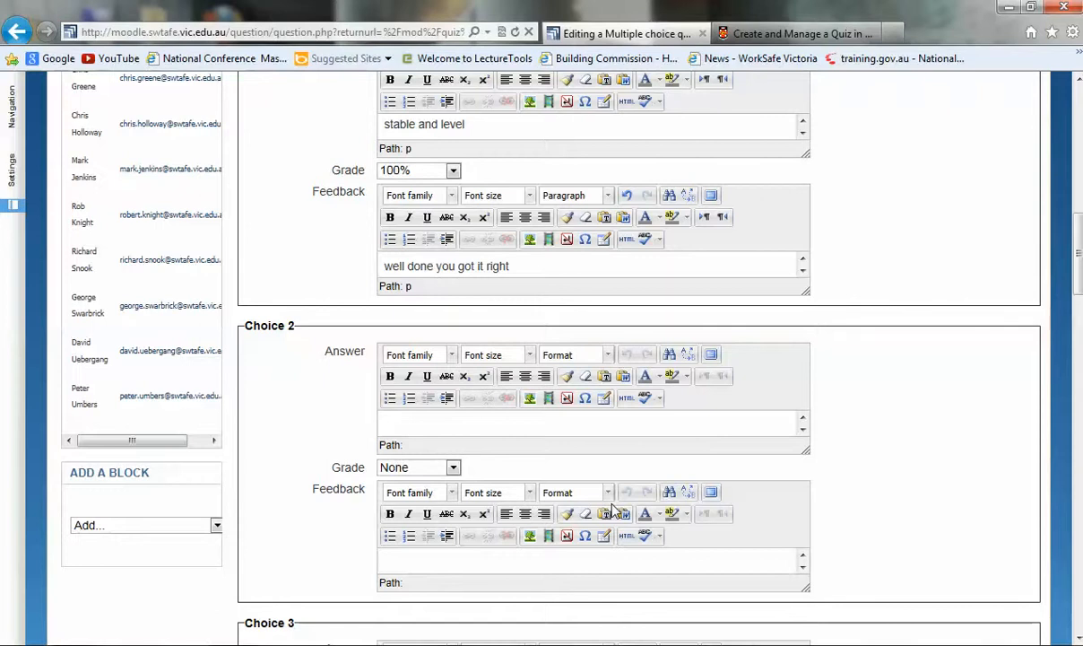
pyautogui.scroll(7, 681, 489)
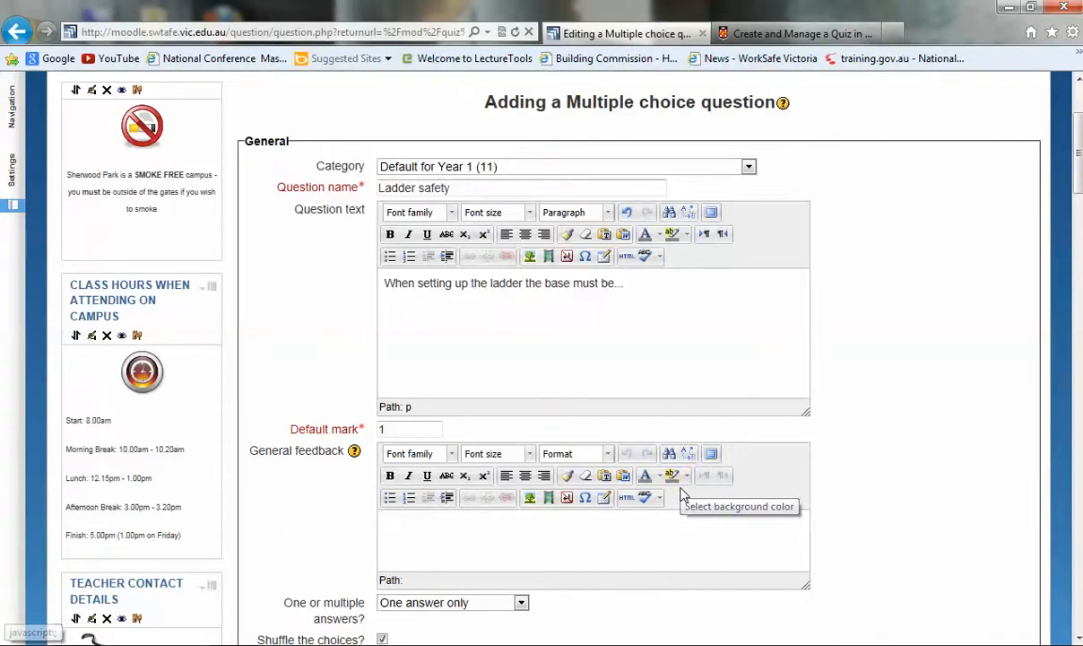
pyautogui.scroll(-8, 645, 453)
pyautogui.scroll(1, 647, 442)
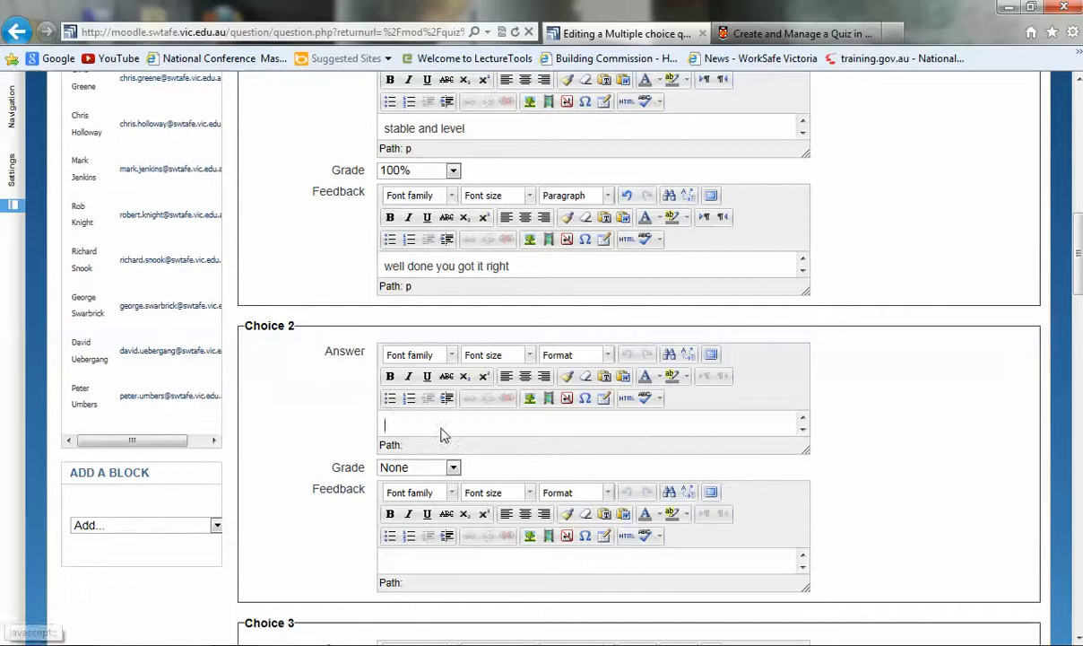
pyautogui.write('s')
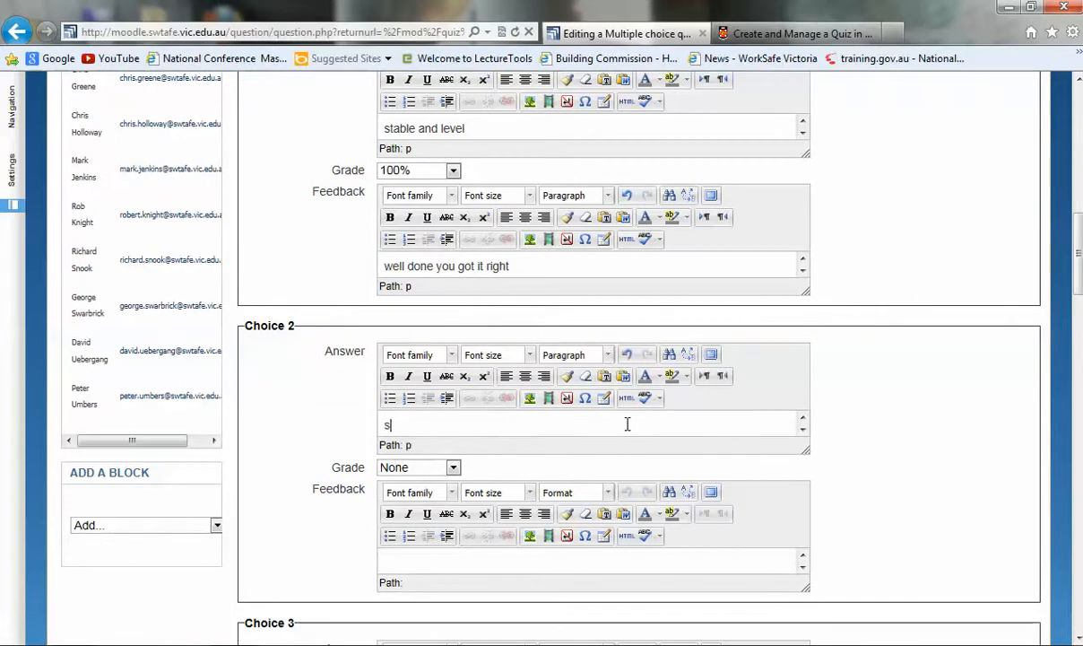
pyautogui.write('et on blocks of wood')
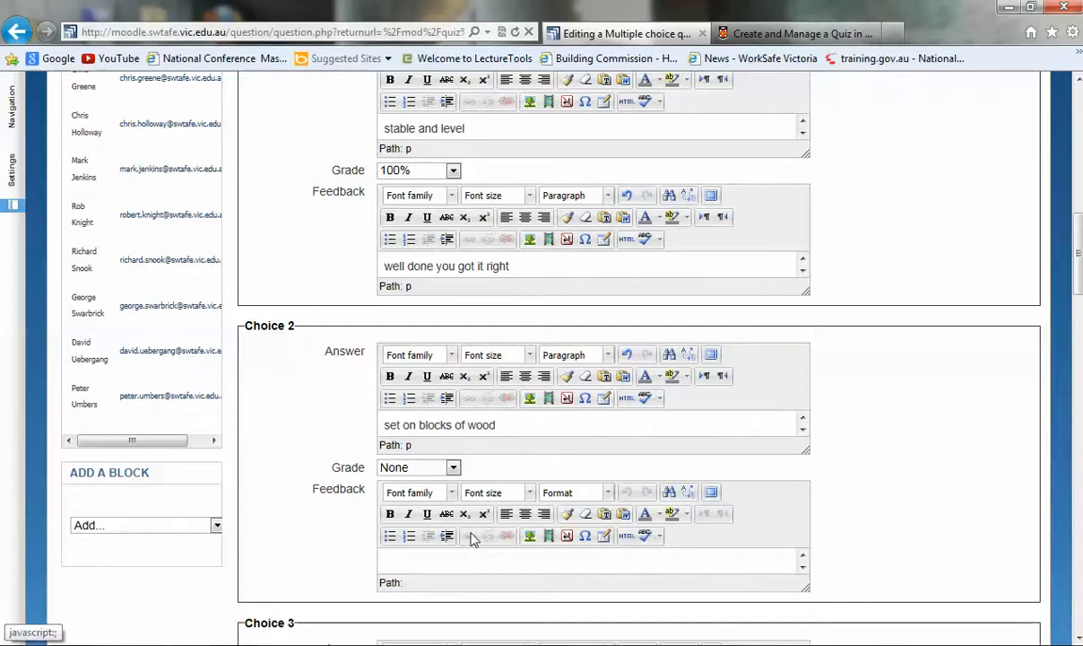
# - Enter "sorry try again" as the feedback for Choice 2
pyautogui.click(446, 561)
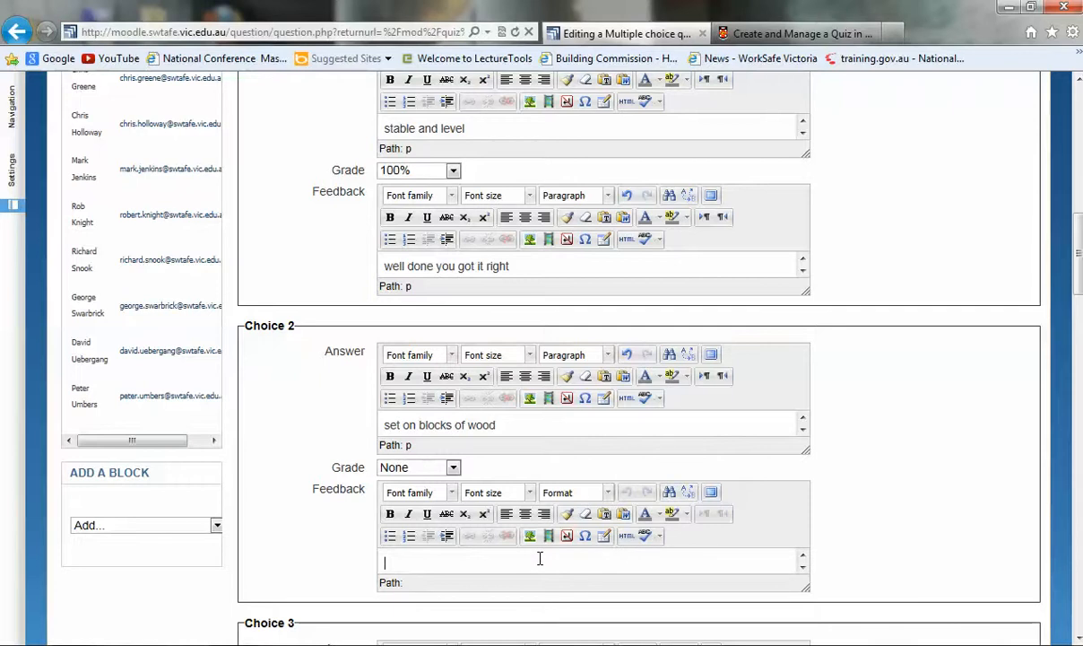
pyautogui.write('sorry try again')
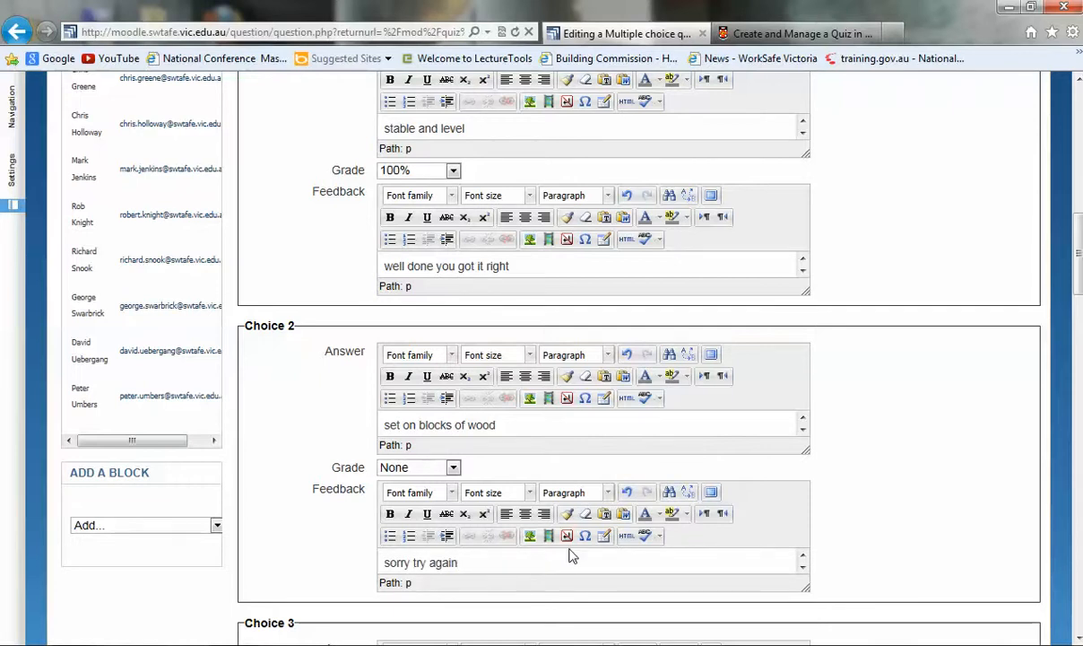
# - Enter "nailed to the floor" as the Choice 3 answer, leaving its grade at None
pyautogui.scroll(-3, 882, 570)
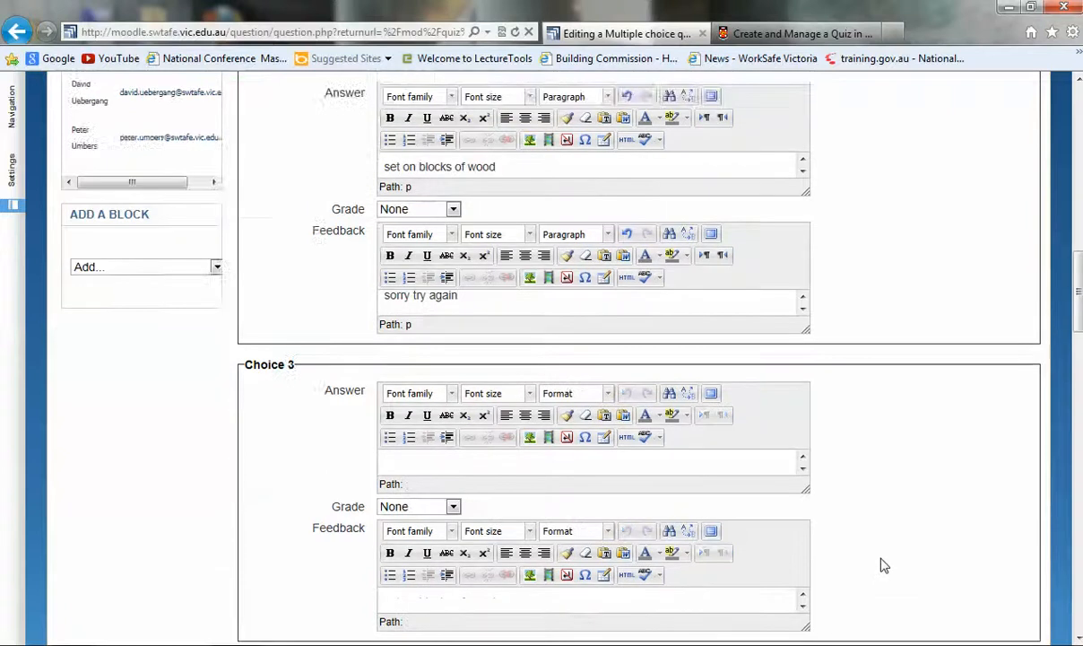
pyautogui.scroll(-2, 882, 565)
pyautogui.click(490, 287)
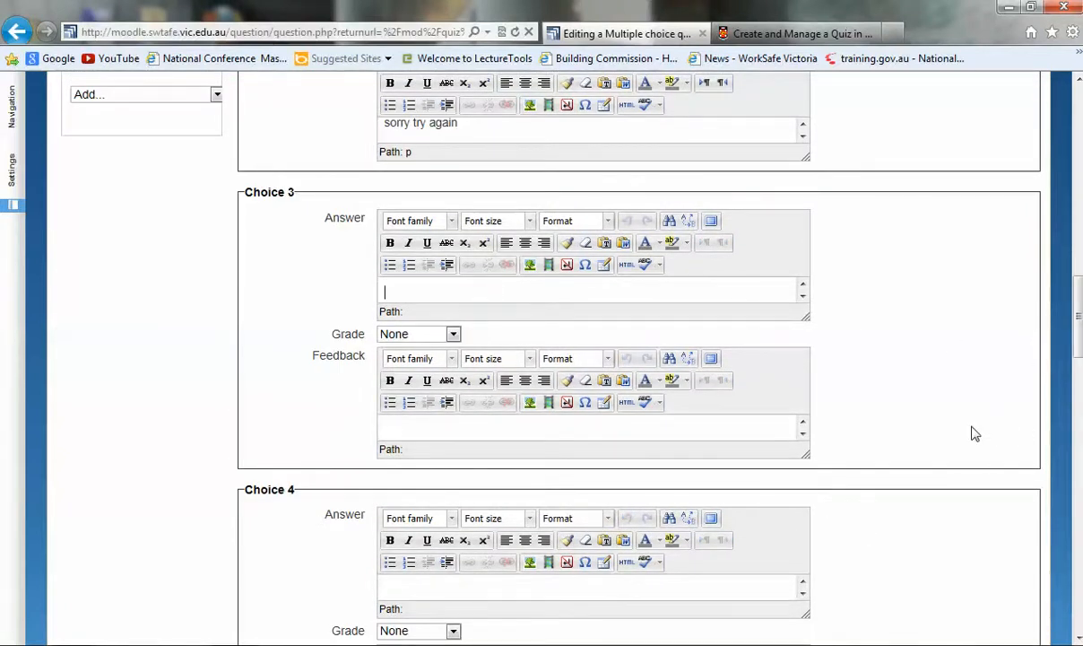
pyautogui.scroll(14, 974, 433)
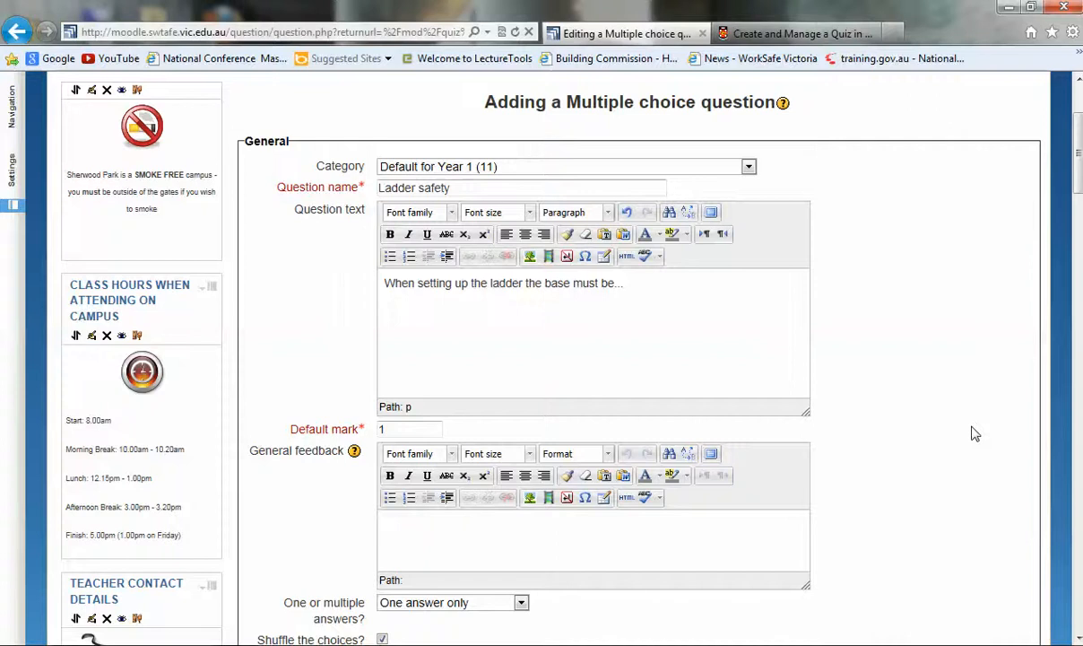
pyautogui.scroll(-12, 975, 433)
pyautogui.scroll(-1, 927, 524)
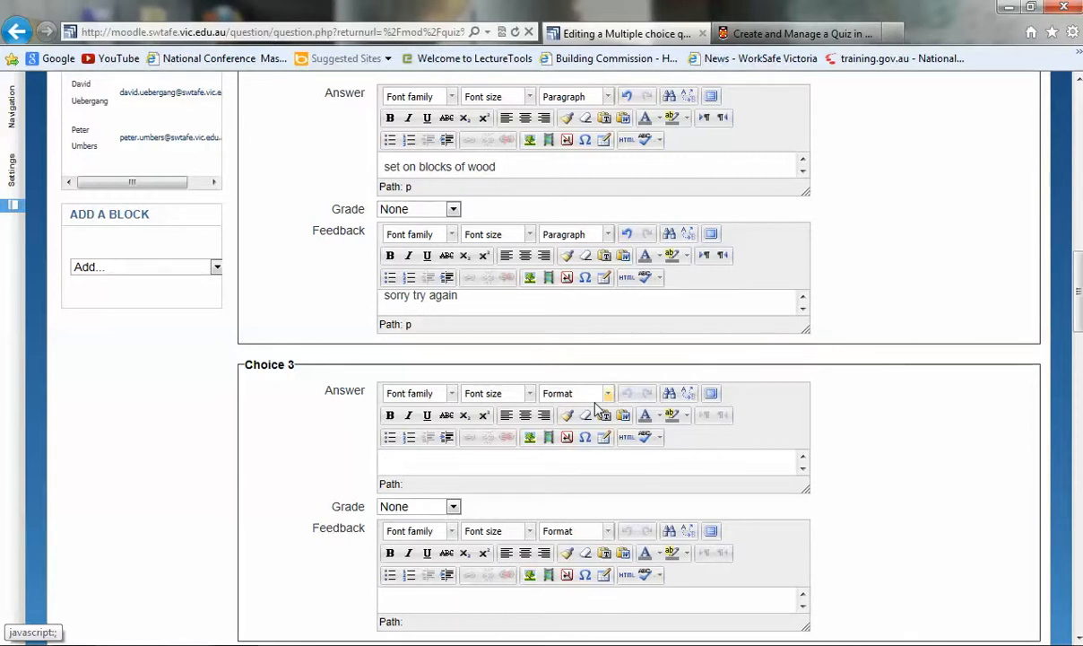
pyautogui.write('nailed to the floow')
pyautogui.press('BackSpace')
pyautogui.write('r')
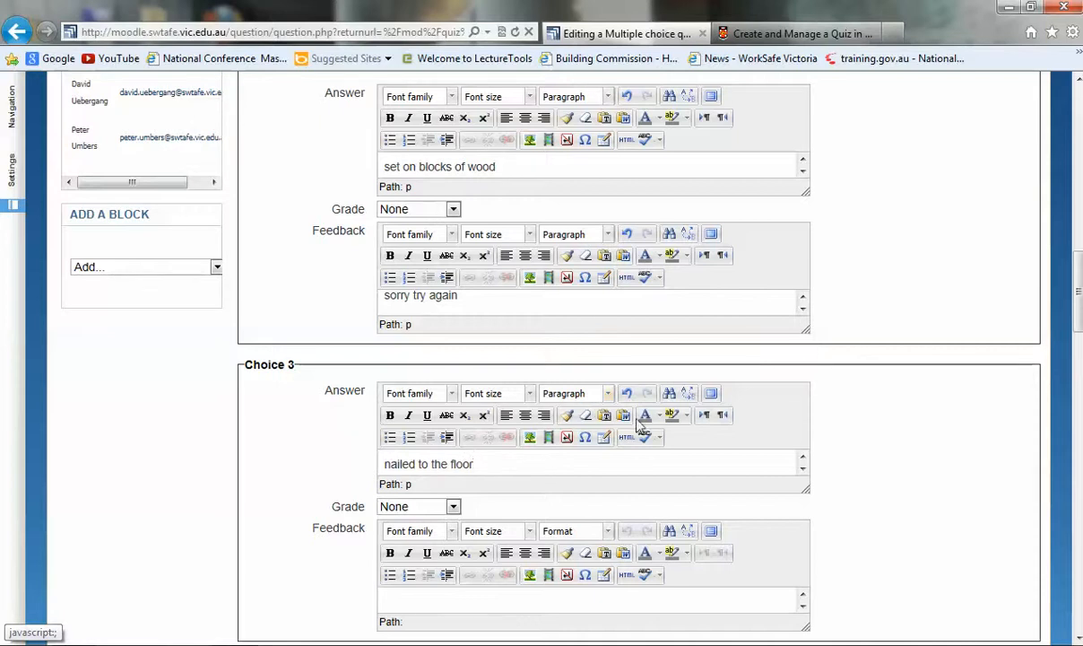
# - Enter "dug into the ground." as the Choice 4 answer, leaving its grade at None
pyautogui.scroll(-3, 861, 457)
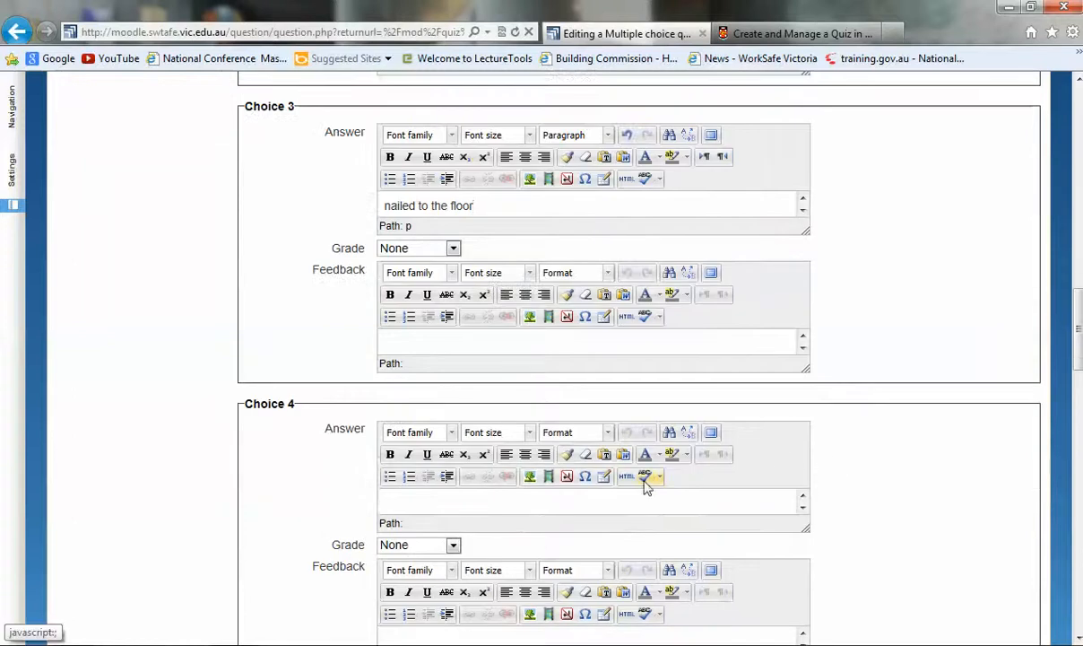
pyautogui.click(456, 501)
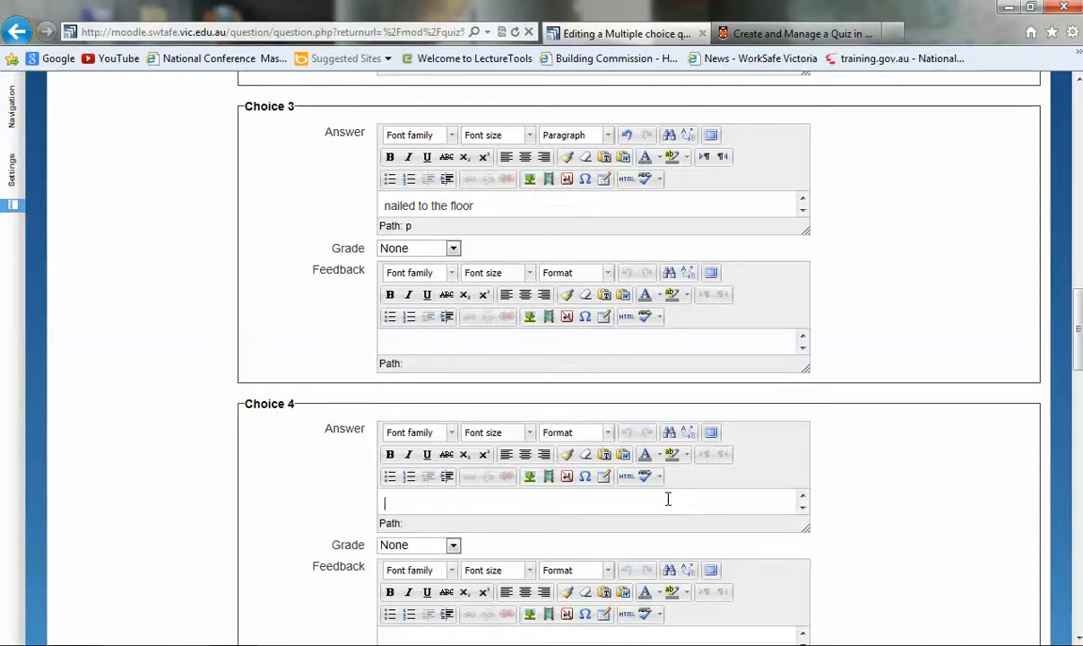
pyautogui.write('dug into ')
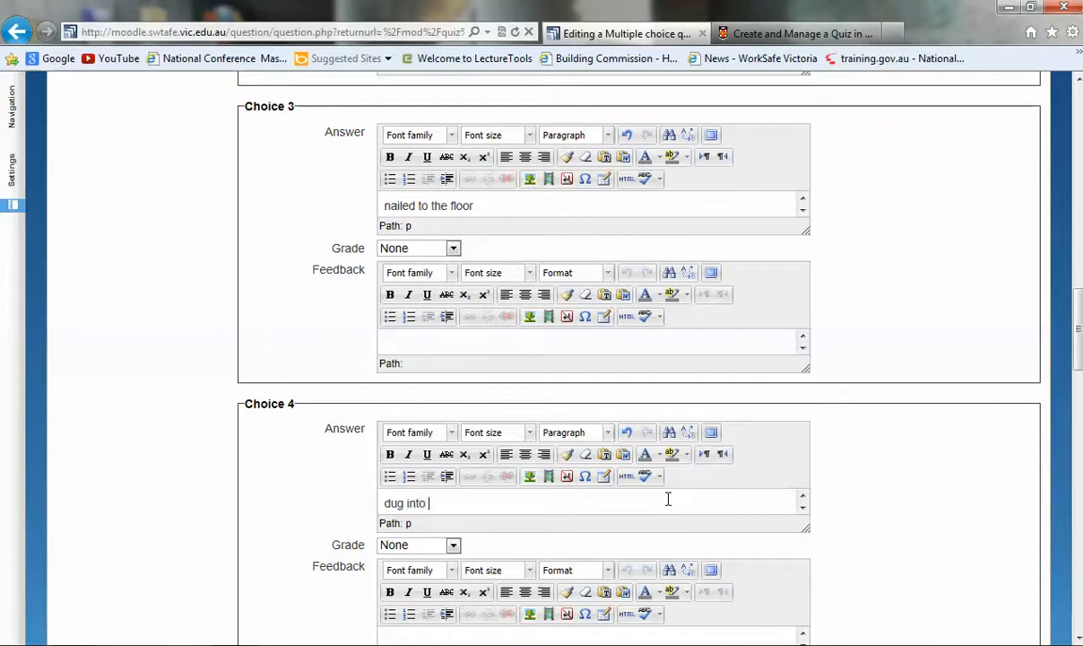
pyautogui.write('the ground.')
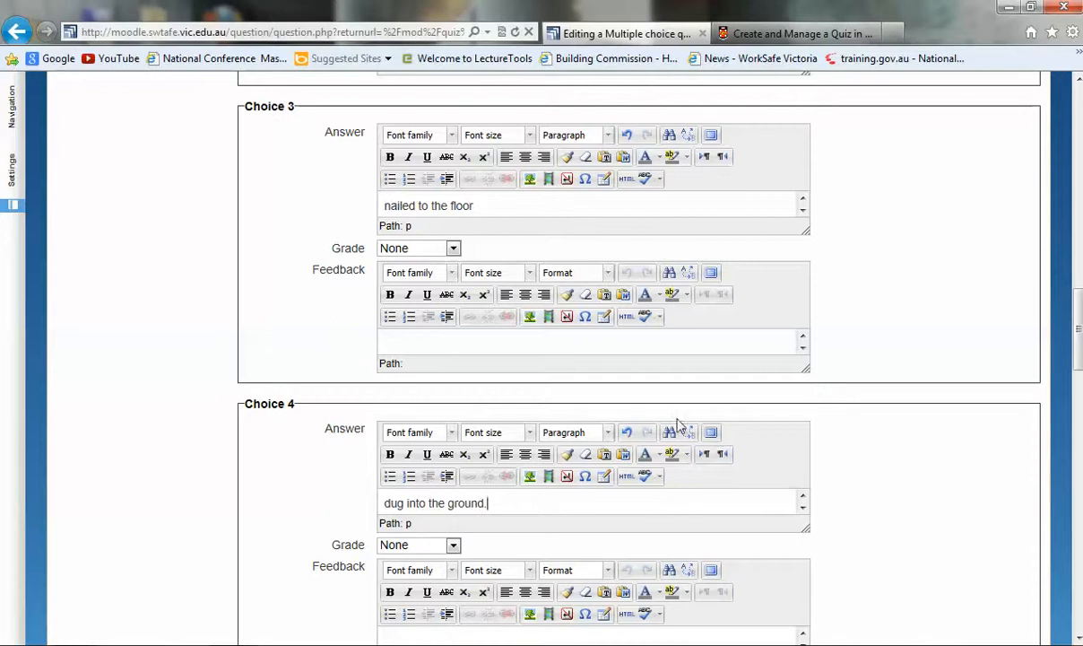
# - Enter "sorry try again" as the combined feedback for any incorrect response, leaving Choice 5 blank
pyautogui.scroll(-4, 626, 529)
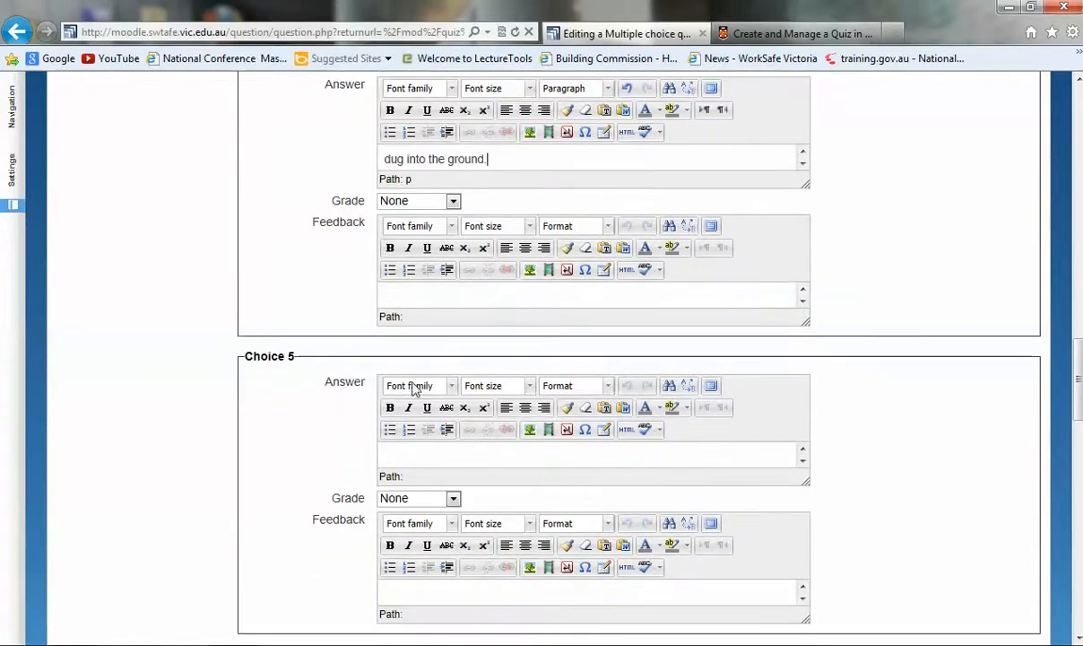
pyautogui.scroll(2, 455, 230)
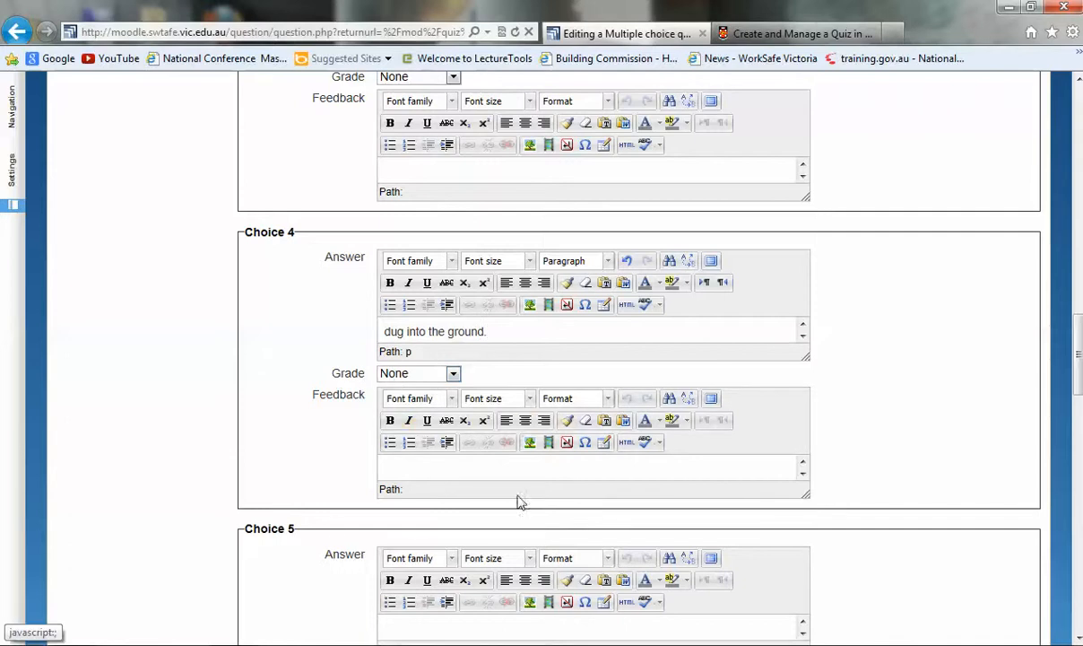
pyautogui.scroll(-3, 357, 570)
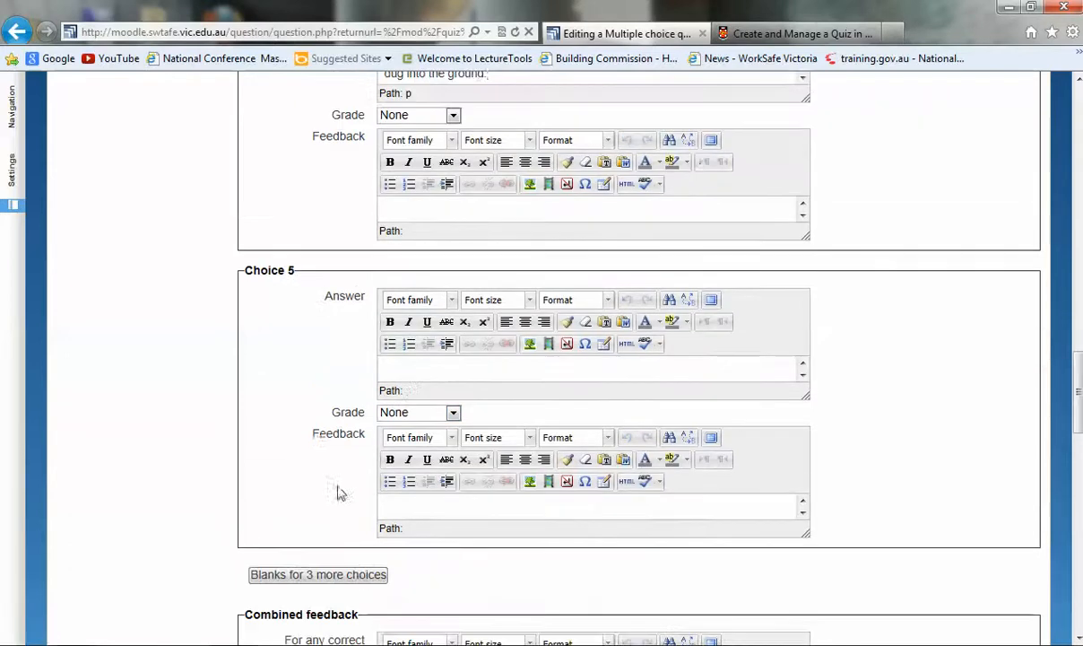
pyautogui.scroll(-1, 300, 474)
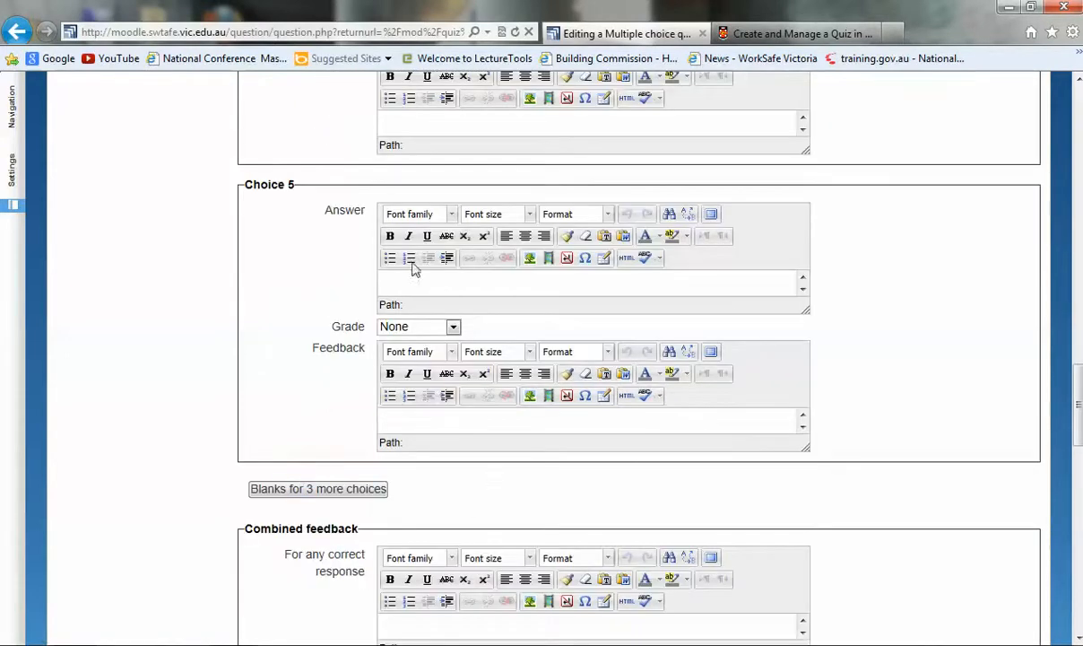
pyautogui.scroll(-3, 493, 520)
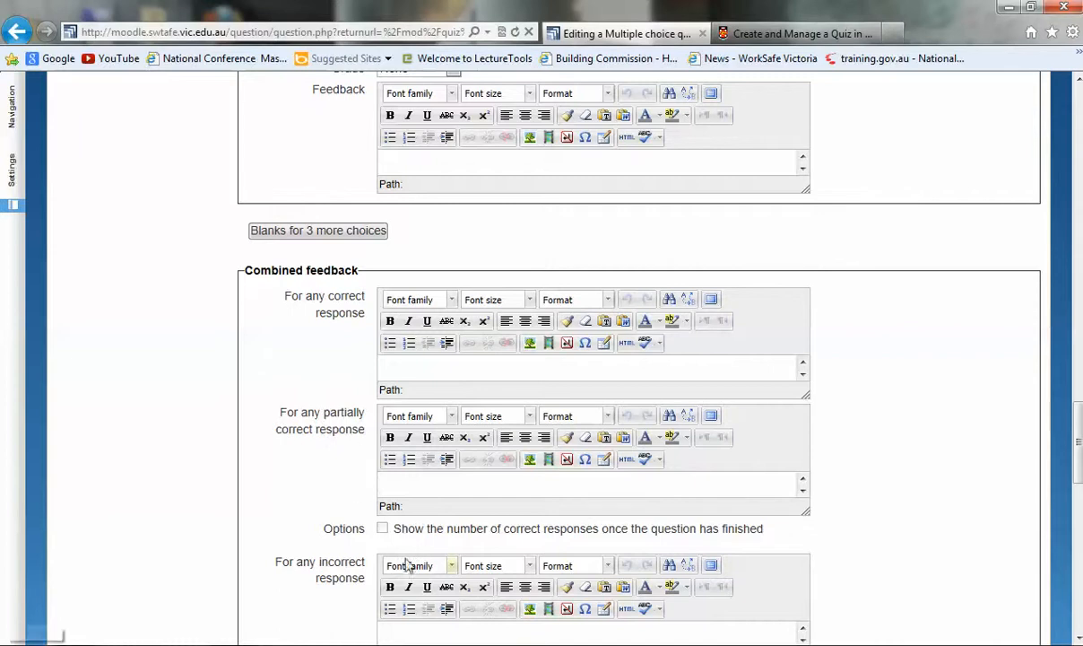
pyautogui.scroll(-1, 359, 489)
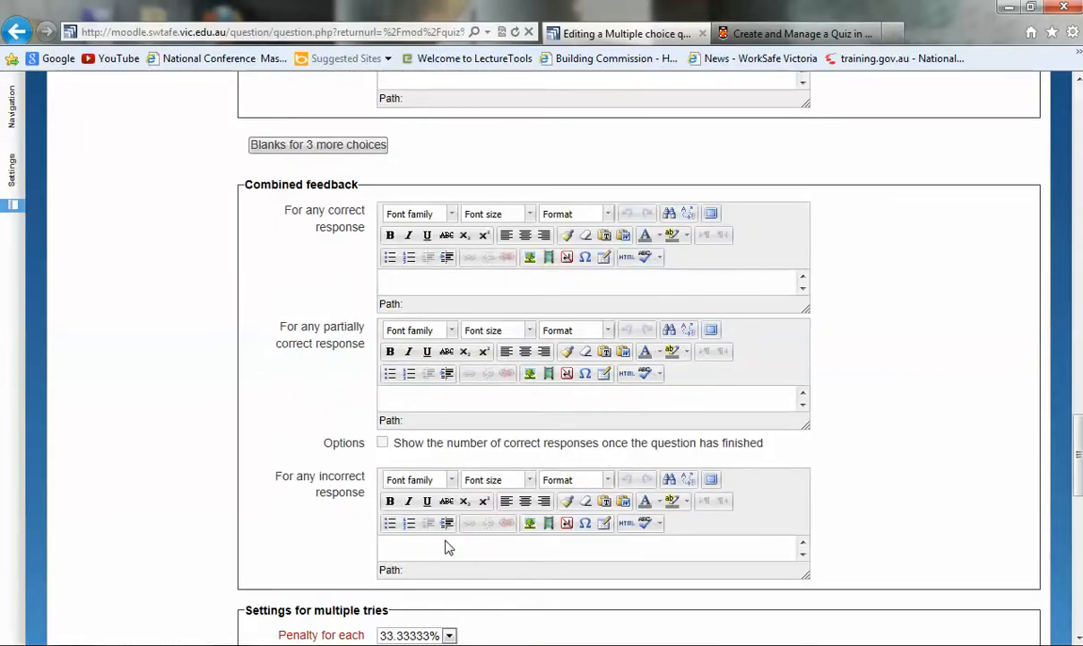
pyautogui.write('sorry try again')
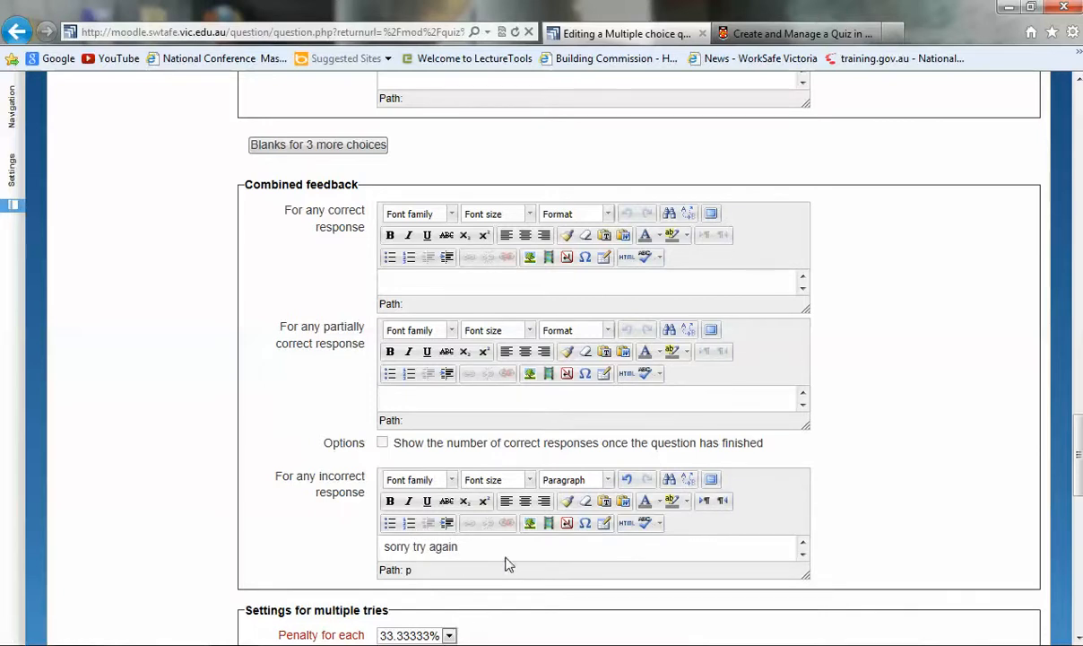
# - Set the penalty for each incorrect try to 0% in the multiple tries settings
pyautogui.scroll(-2, 476, 560)
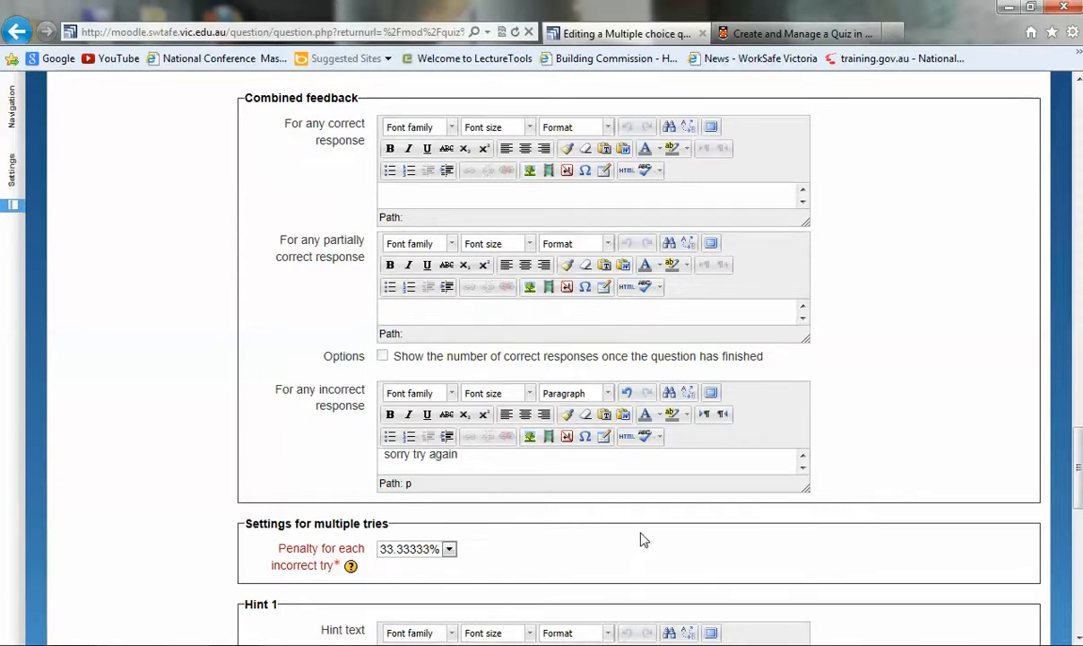
pyautogui.click(449, 550)
pyautogui.click(500, 574)
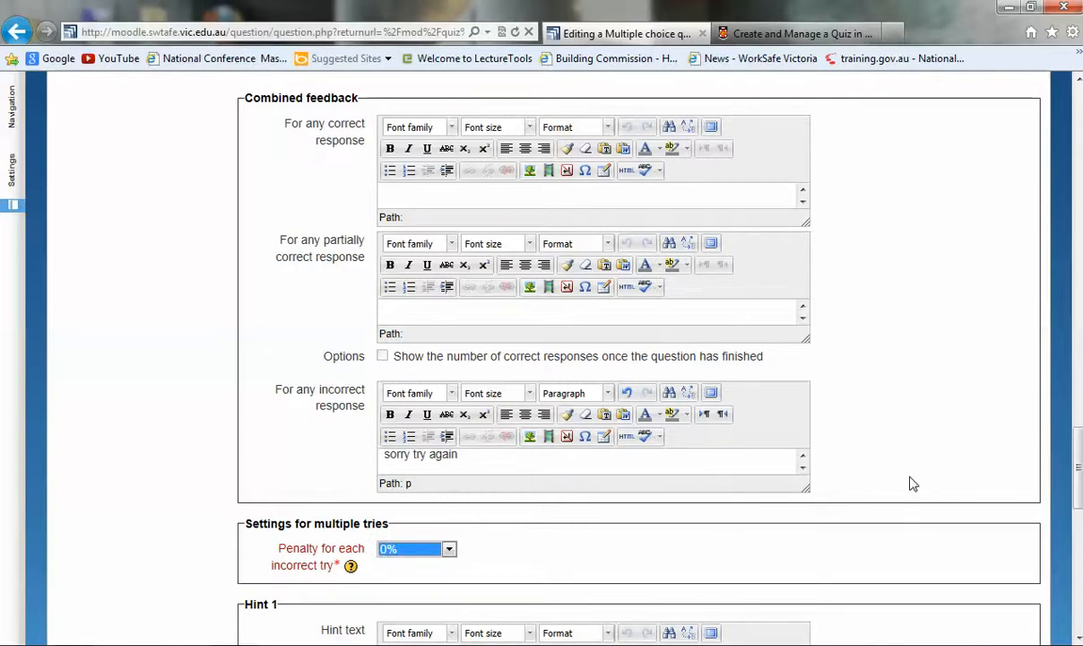
# - Leave the hints and tags empty and save the new multiple choice question to the Ladder Quiz
pyautogui.scroll(-2, 912, 474)
pyautogui.scroll(-2, 895, 486)
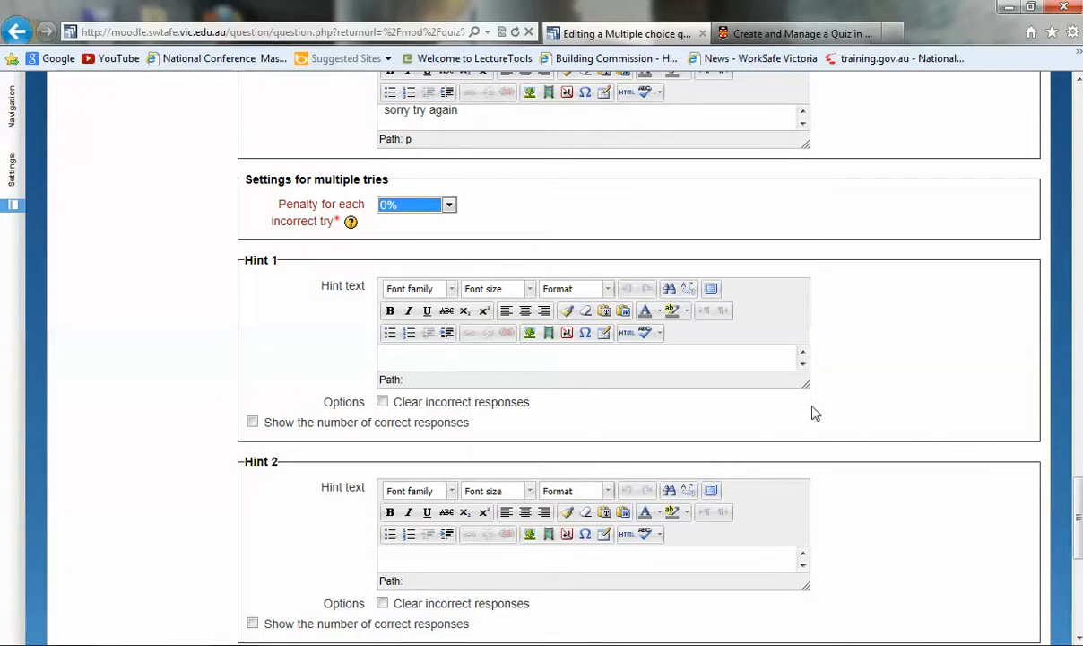
pyautogui.scroll(-2, 890, 452)
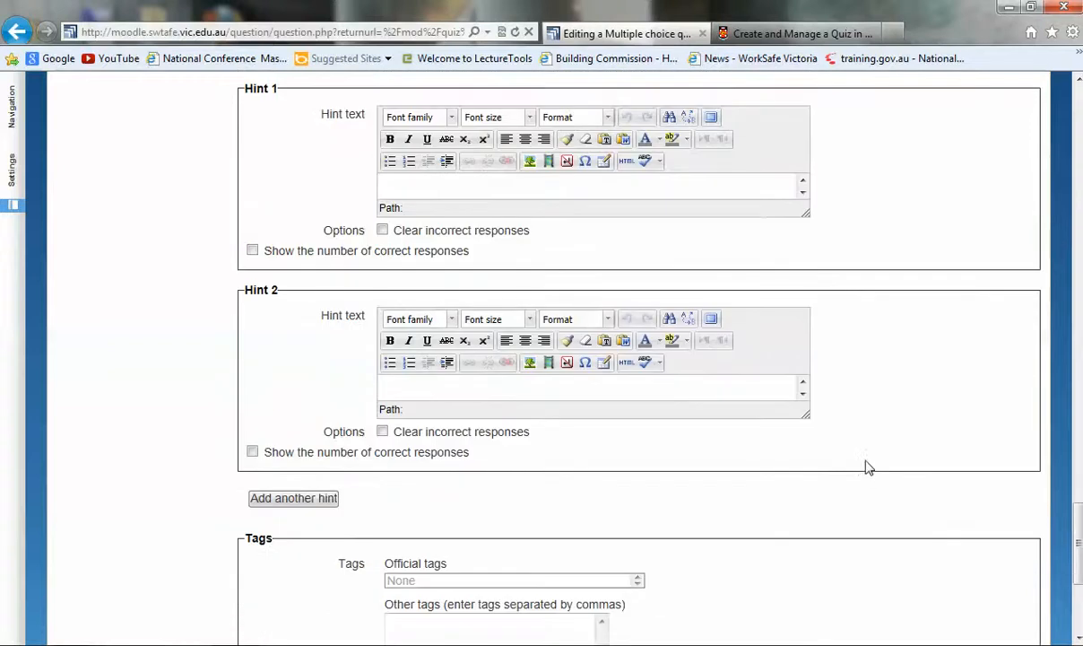
pyautogui.scroll(-1, 868, 475)
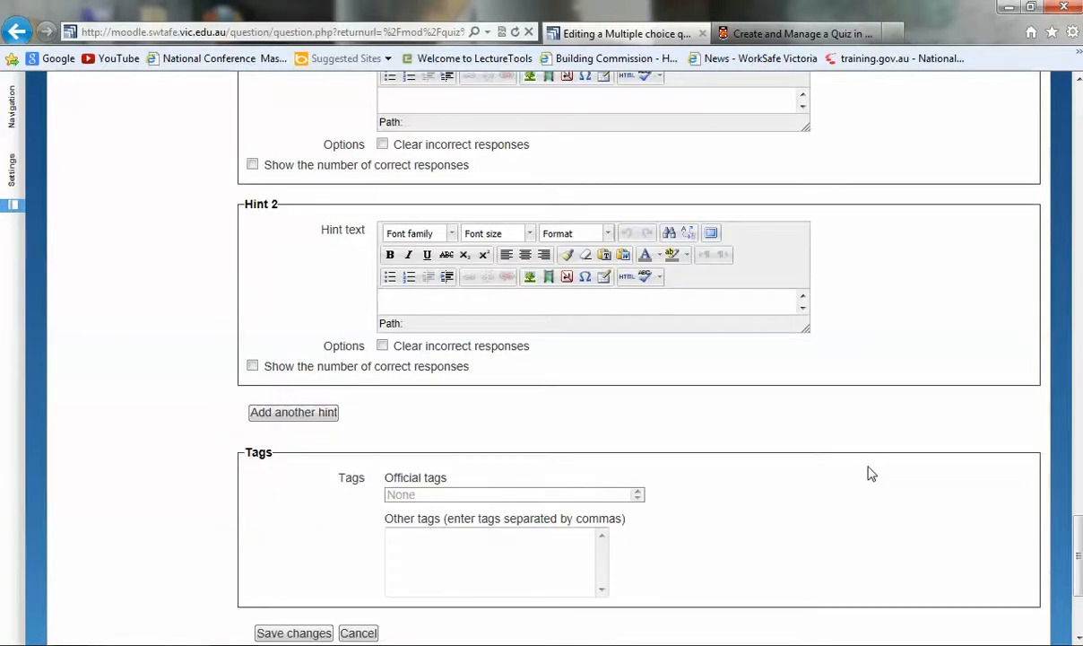
pyautogui.scroll(-2, 867, 474)
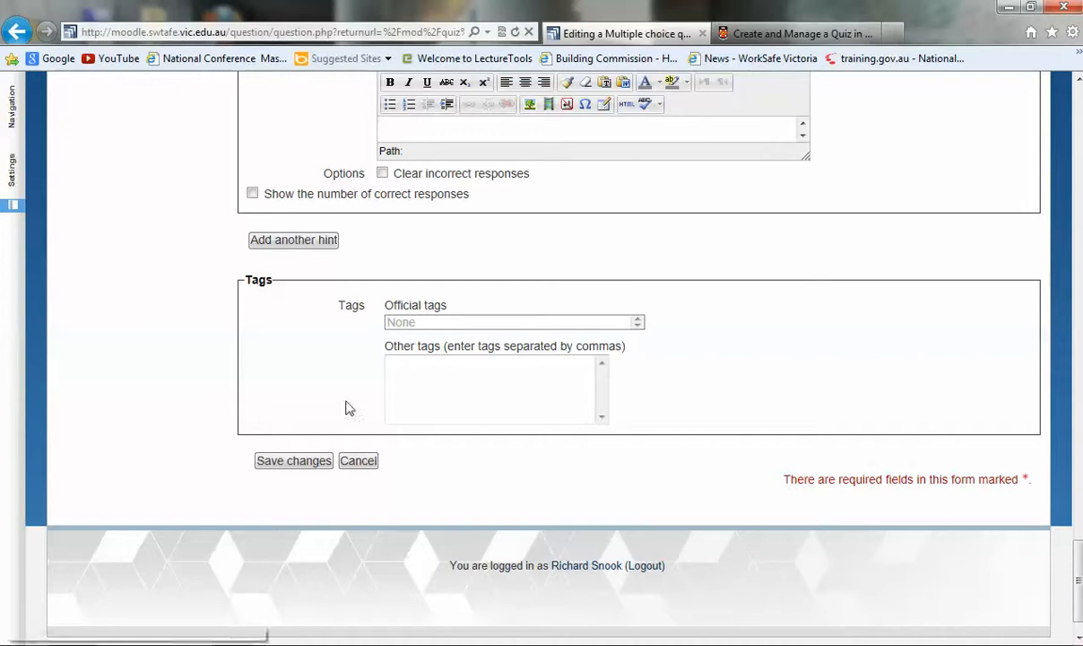
pyautogui.click(319, 468)
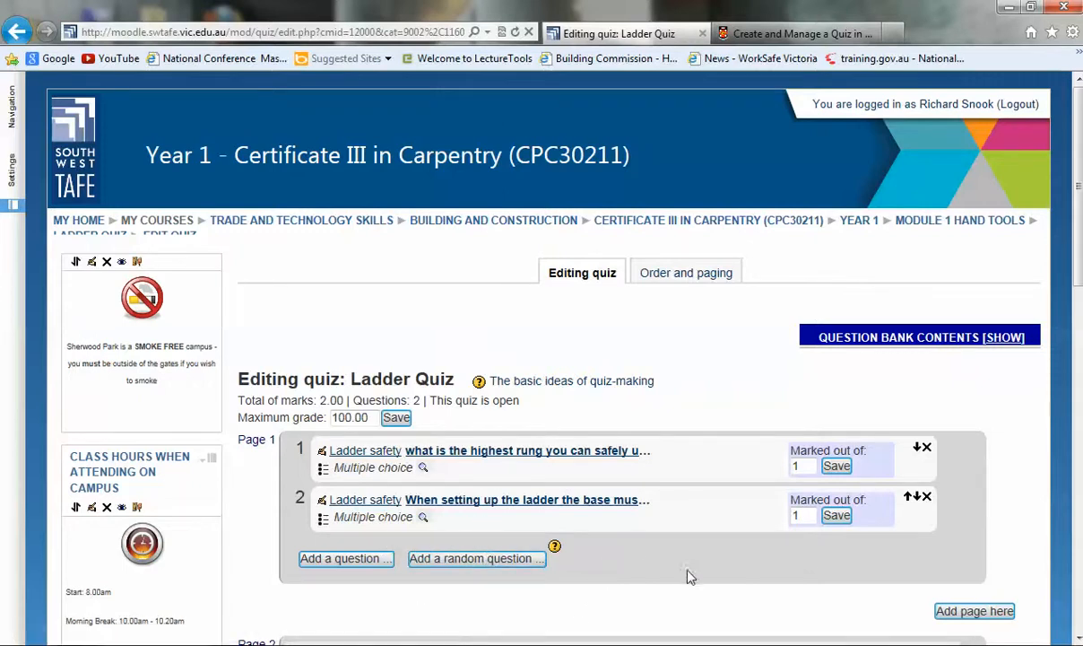
# - Reopen the "When setting up the ladder the base must be..." question for editing and save it again without changes
pyautogui.scroll(-3, 689, 575)
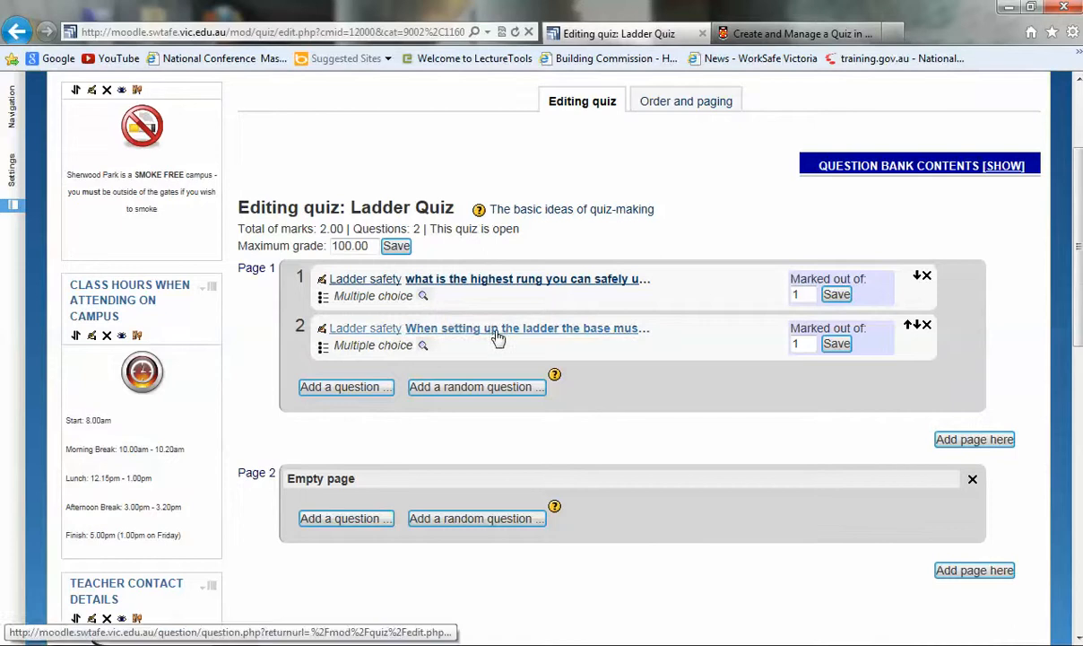
pyautogui.click(498, 331)
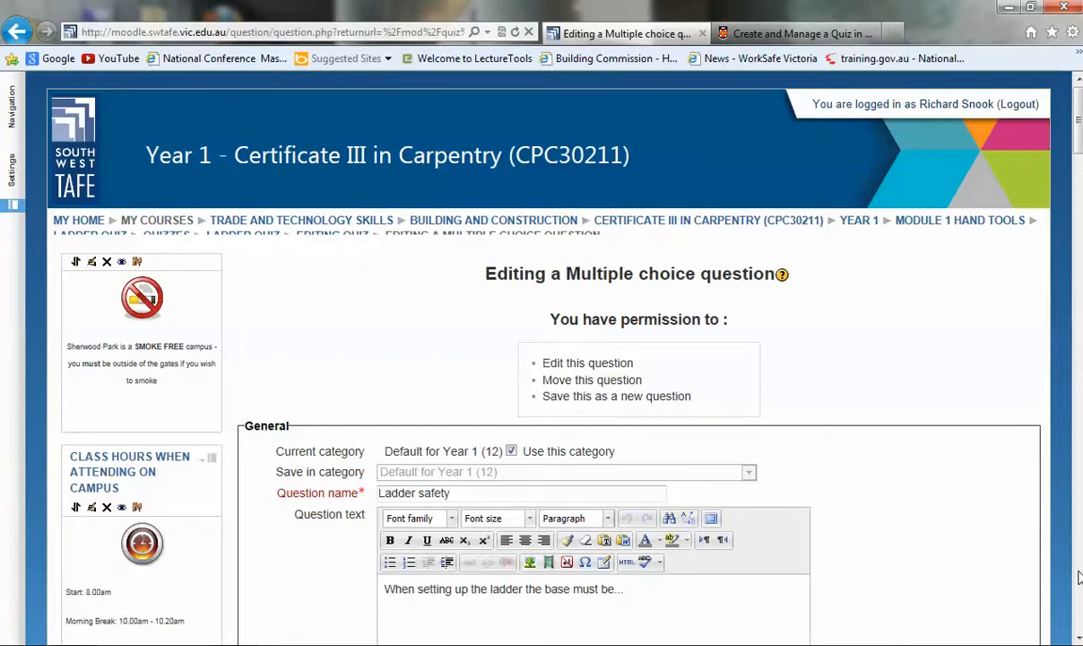
pyautogui.scroll(-20, 1079, 577)
pyautogui.scroll(-5, 1078, 608)
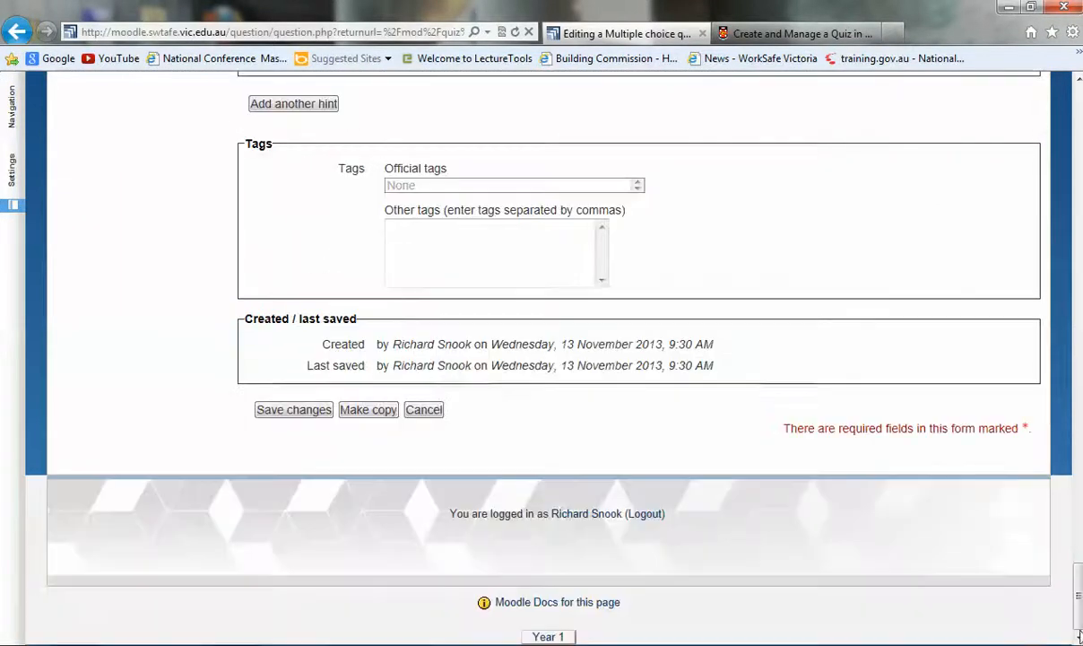
pyautogui.click(296, 410)
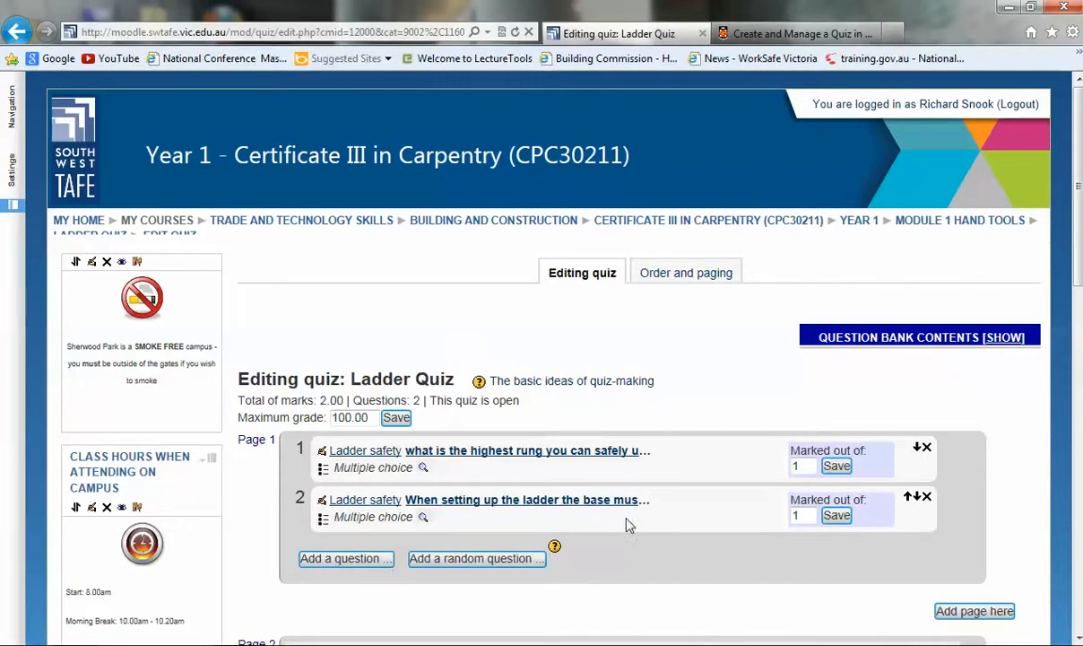
# - Look over the Ladder Quiz's question pages and return to the course's Module 1 Hand Tools section
pyautogui.scroll(-2, 453, 538)
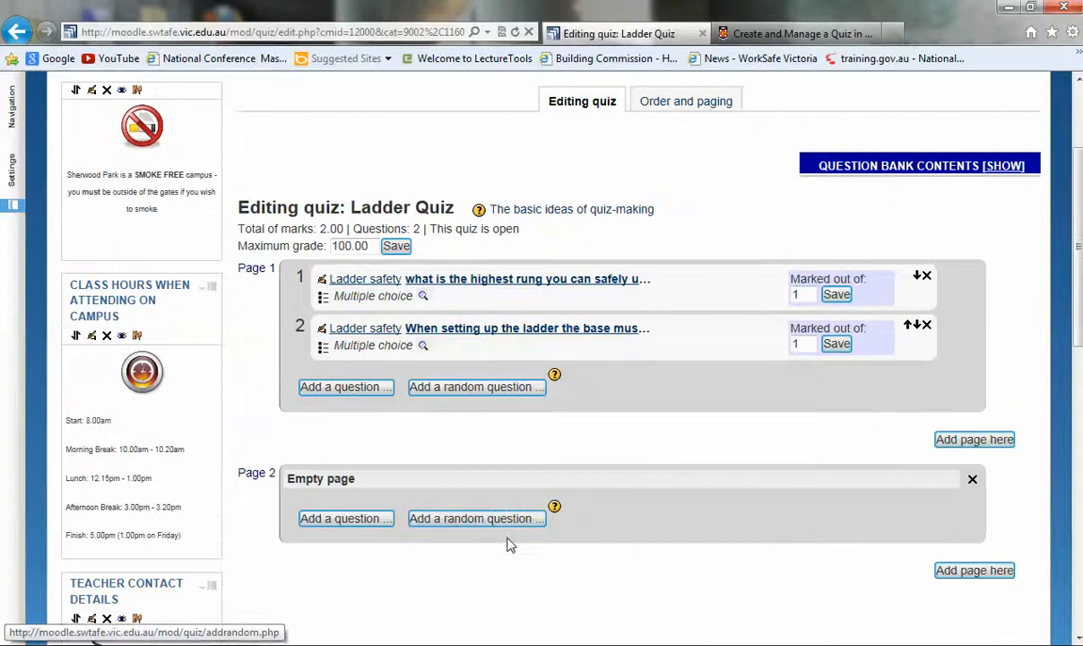
pyautogui.scroll(-2, 408, 466)
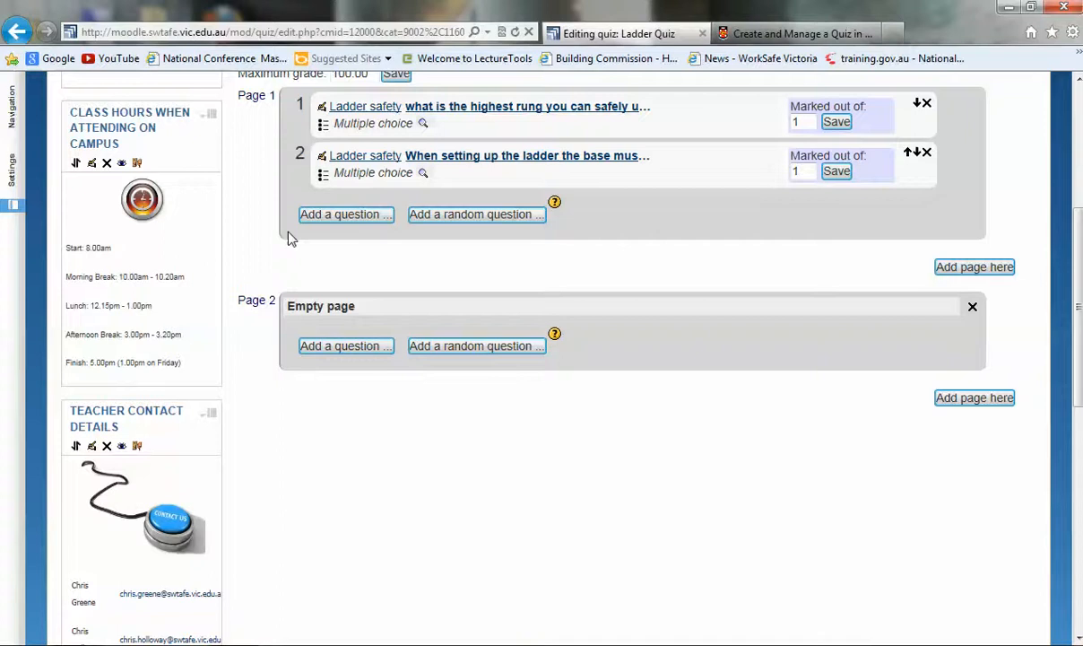
pyautogui.scroll(3, 396, 296)
pyautogui.scroll(-3, 399, 308)
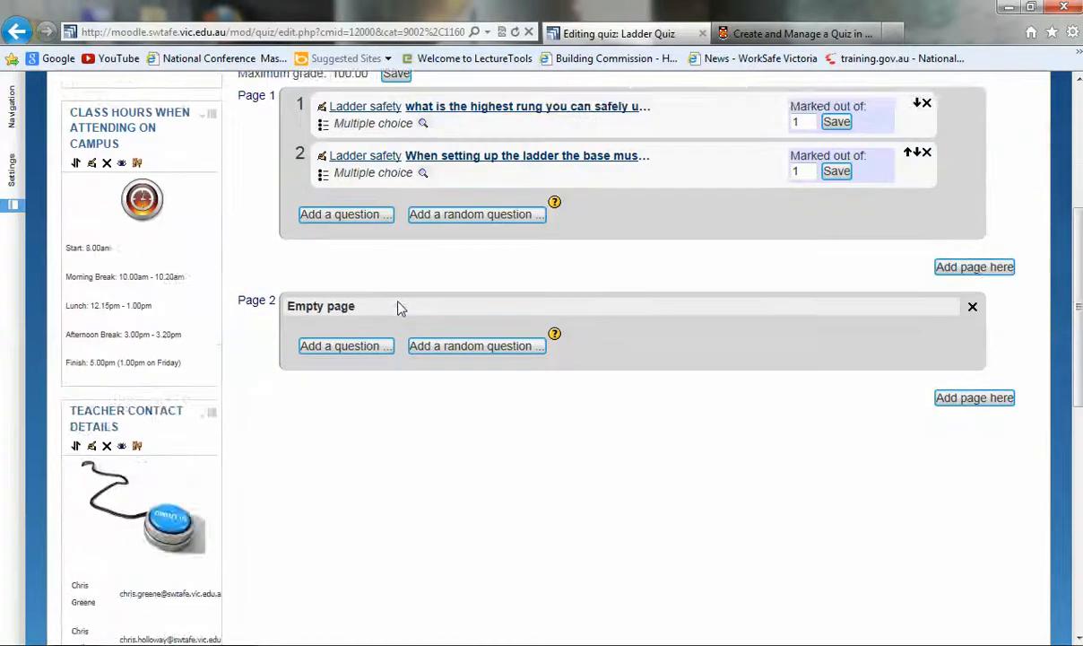
pyautogui.scroll(3, 399, 307)
pyautogui.scroll(-10, 395, 287)
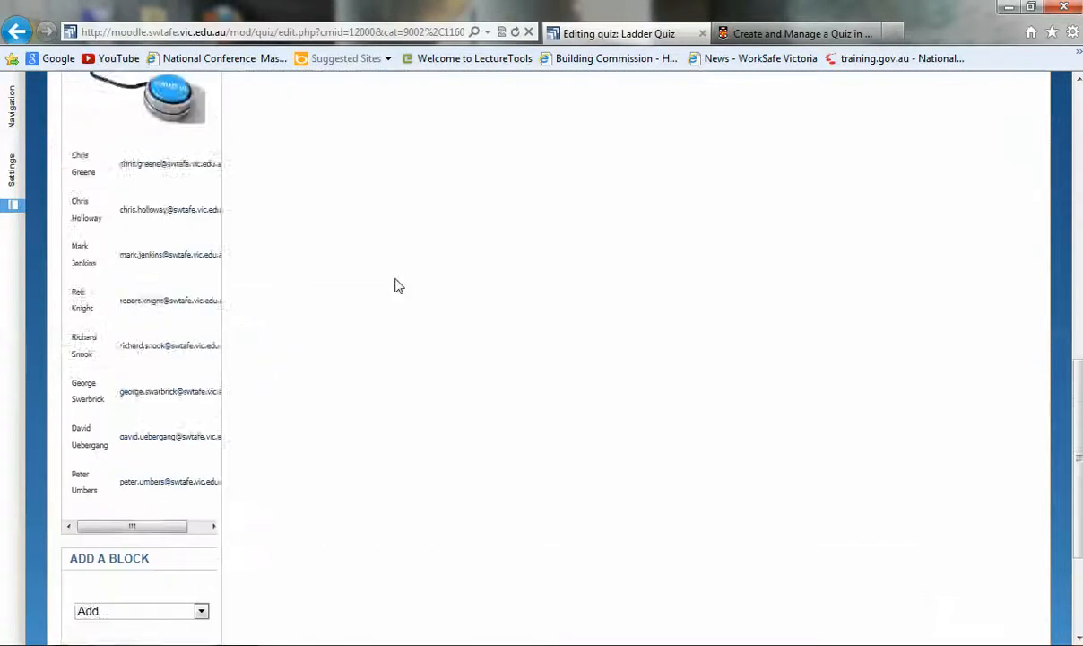
pyautogui.scroll(10, 394, 286)
pyautogui.scroll(2, 401, 305)
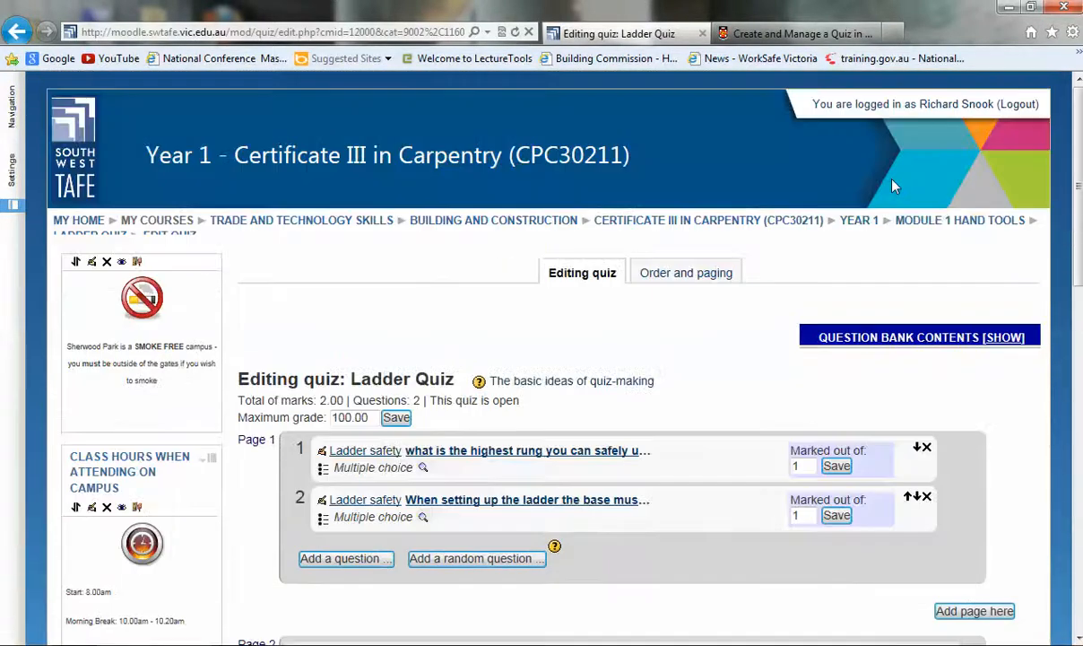
pyautogui.click(929, 224)
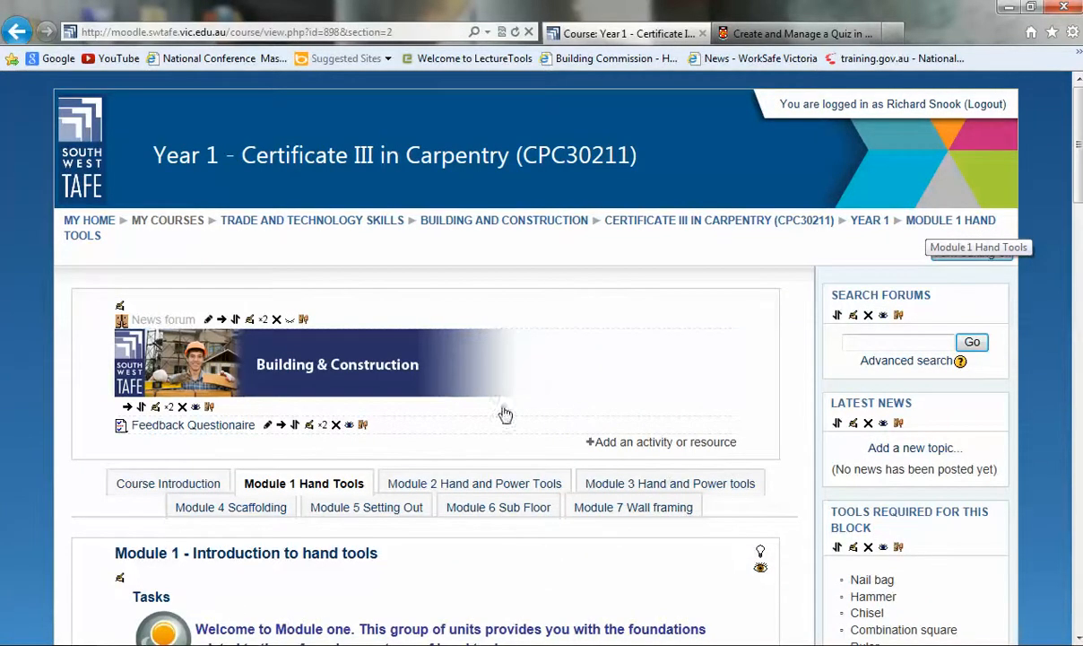
# - Open the Ladder Quiz from the Module 1 tasks and start a preview attempt
pyautogui.scroll(-5, 426, 519)
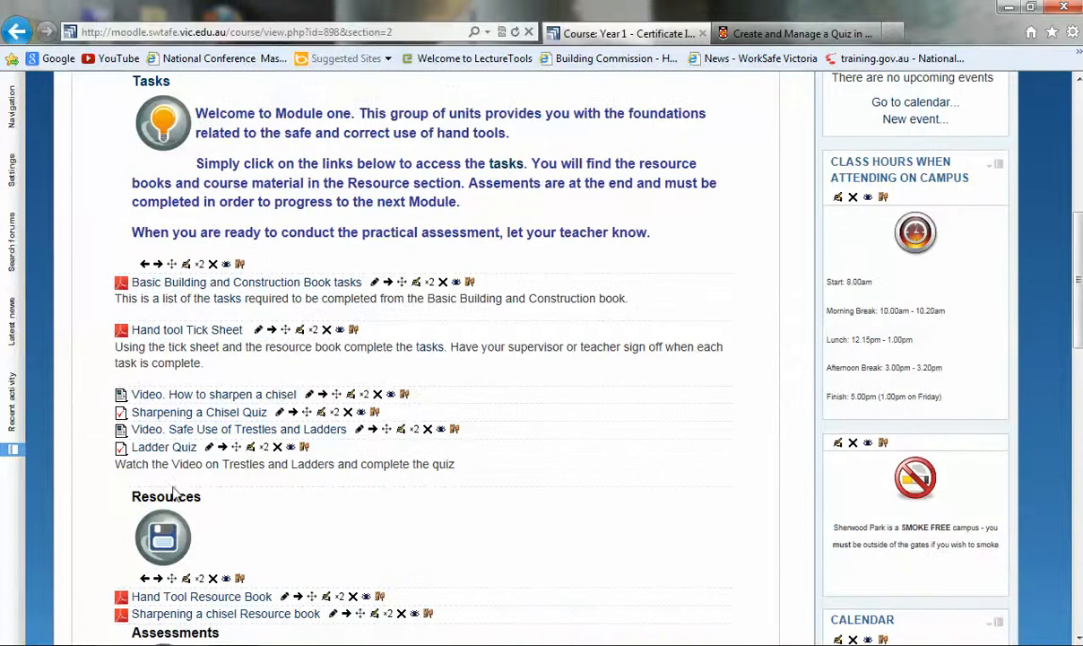
pyautogui.click(157, 447)
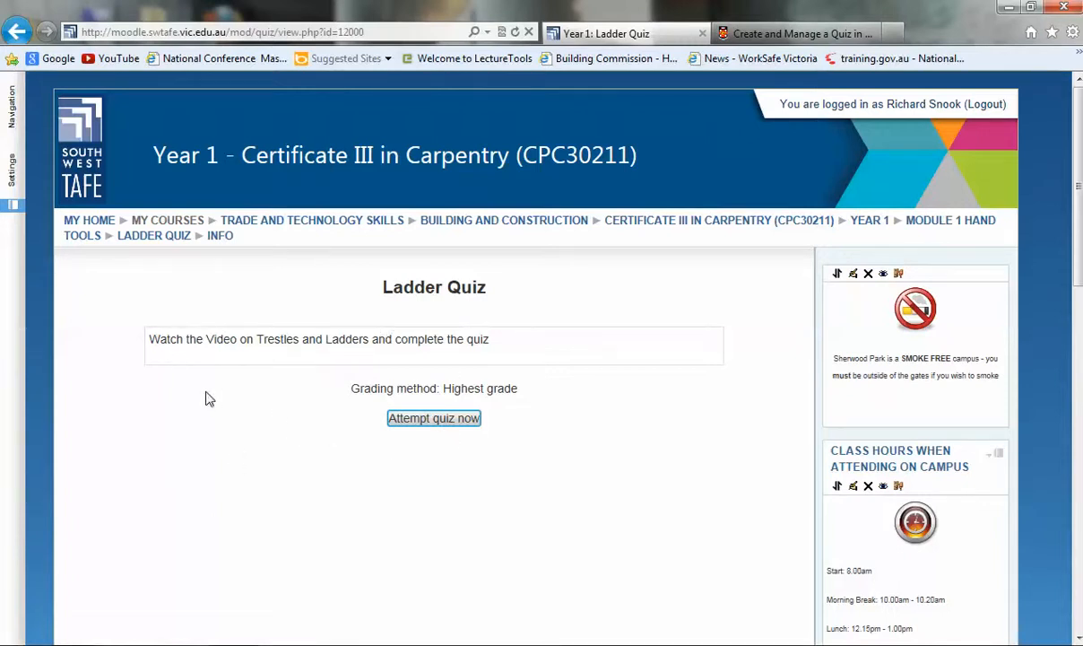
pyautogui.click(8, 172)
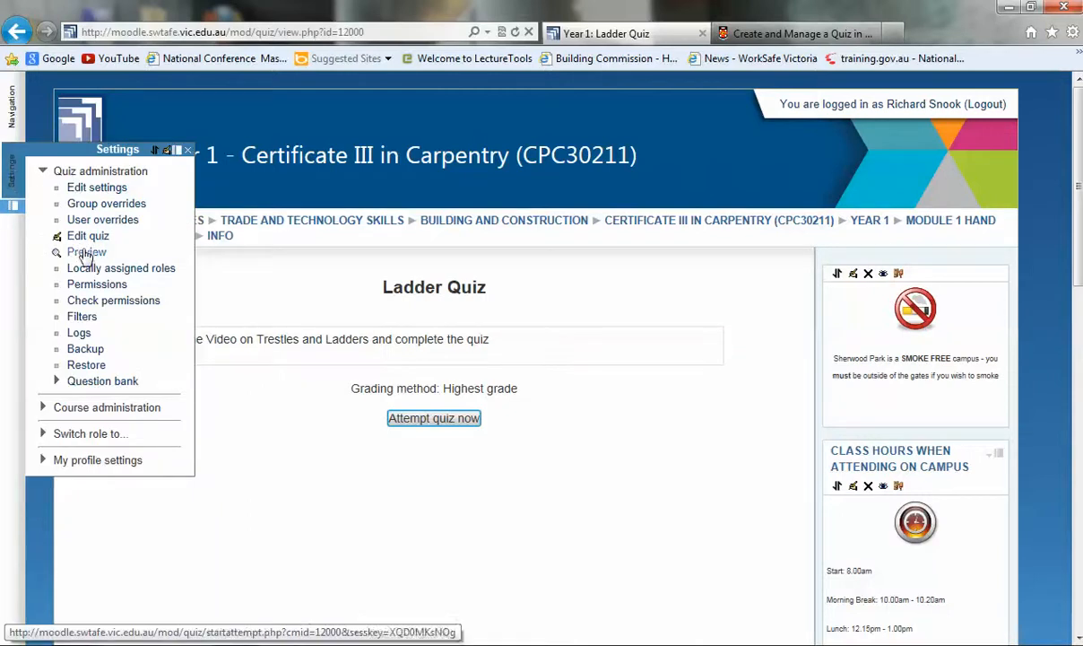
pyautogui.click(420, 418)
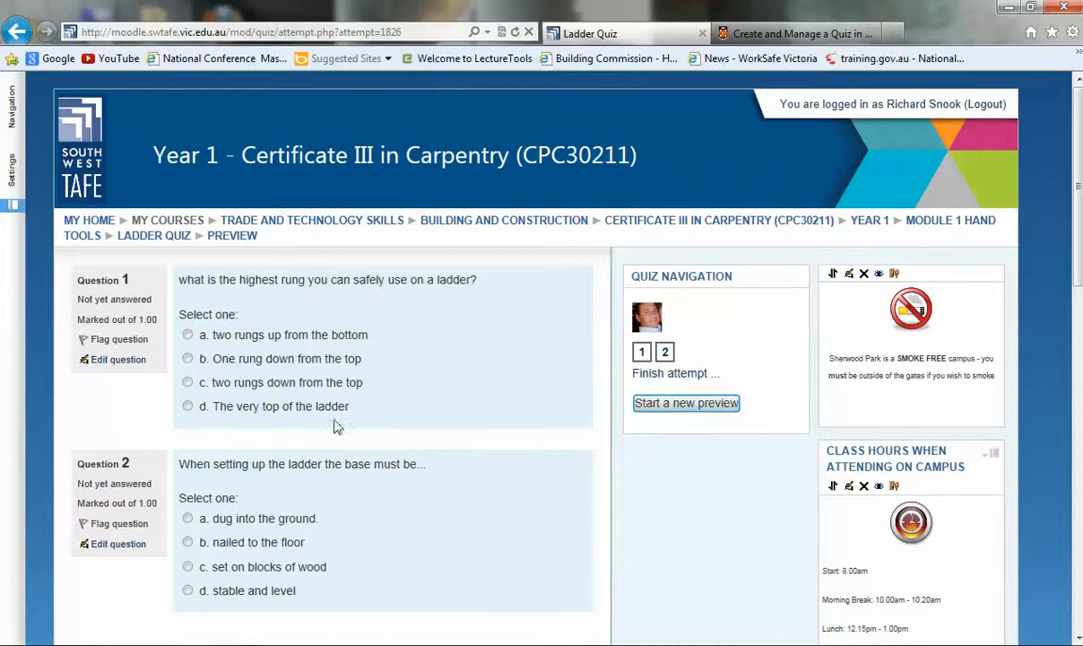
# - Answer question 1 with "two rungs down from the top" and question 2 with "stable and level", and proceed to the attempt summary
pyautogui.click(187, 383)
pyautogui.scroll(-2, 363, 532)
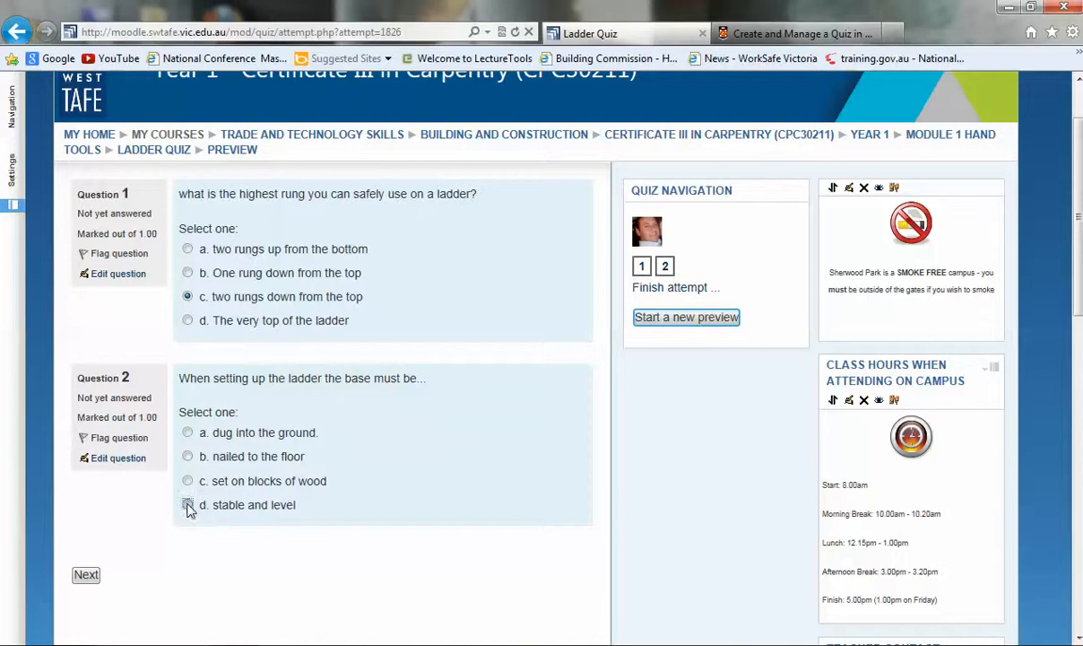
pyautogui.scroll(-2, 260, 583)
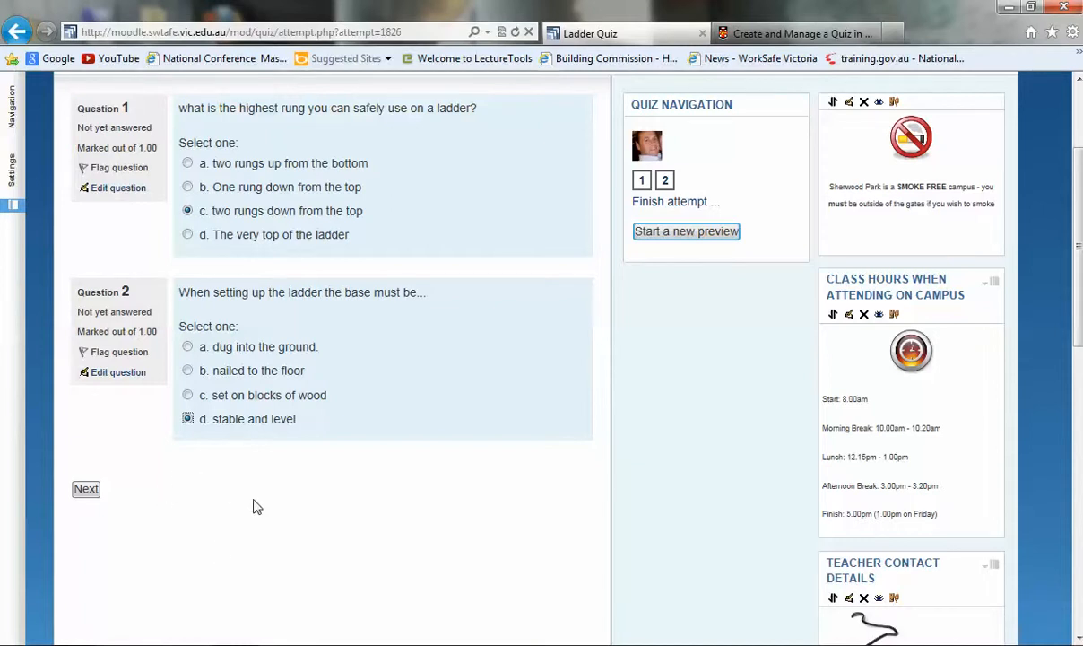
pyautogui.click(86, 489)
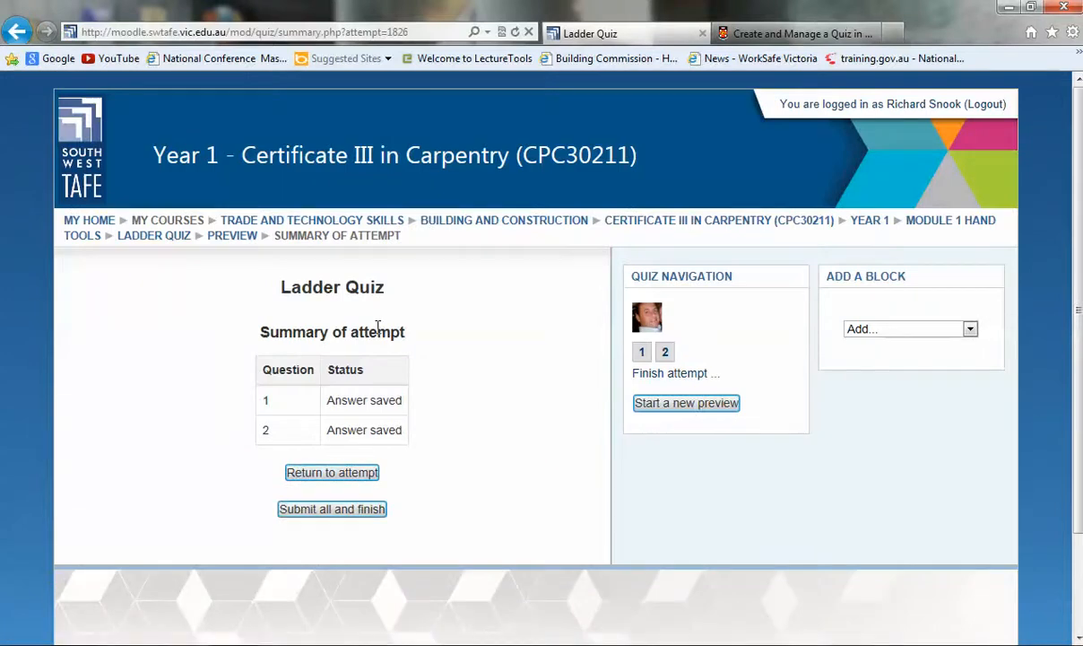
# - Submit all answers to finish the Ladder Quiz attempt and review the overall feedback
pyautogui.click(360, 520)
pyautogui.click(596, 391)
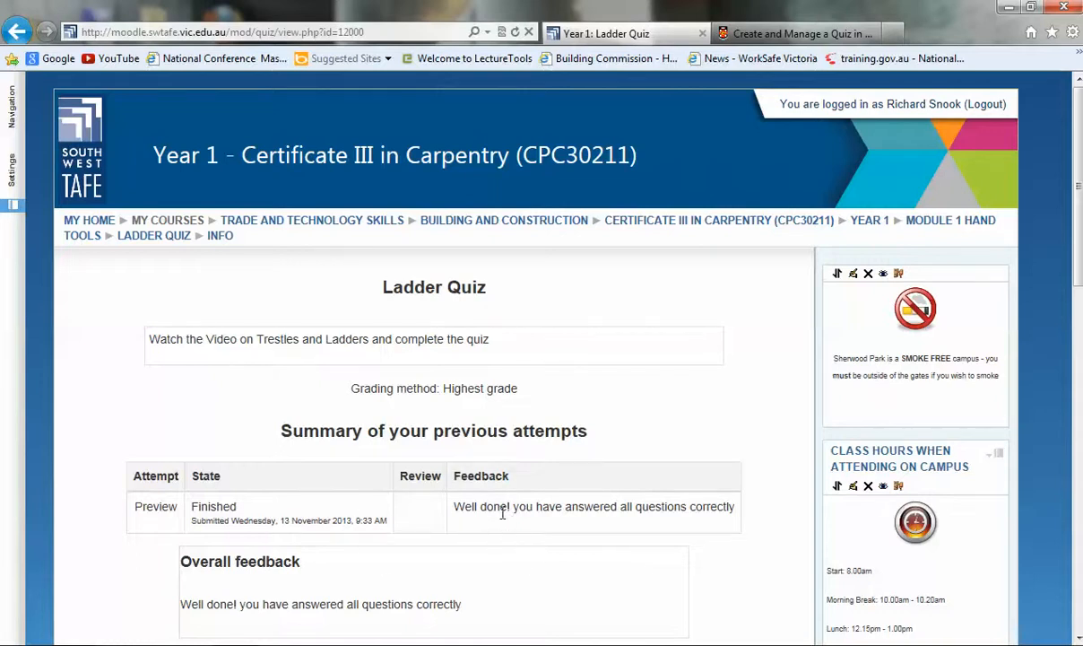
pyautogui.scroll(-1, 502, 522)
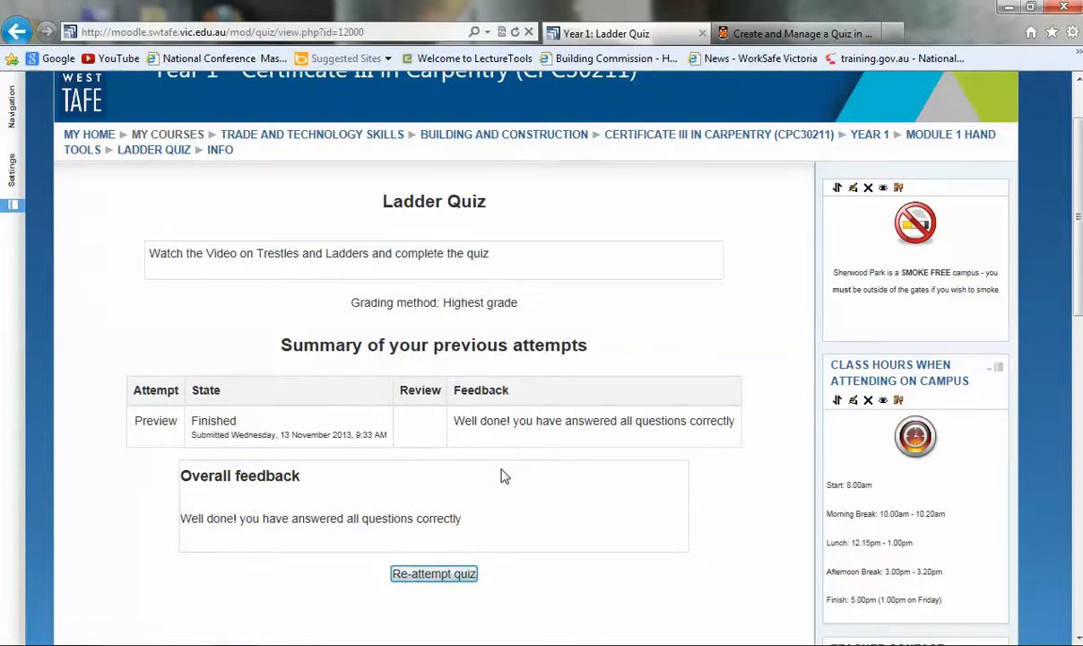
pyautogui.scroll(-1, 505, 475)
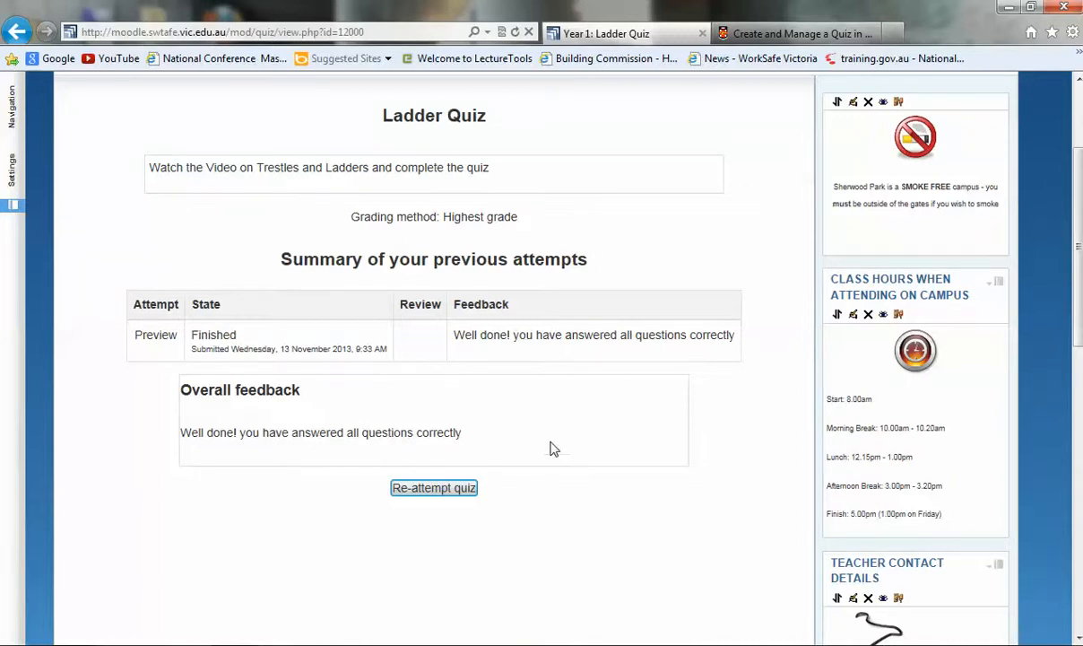
pyautogui.scroll(2, 578, 430)
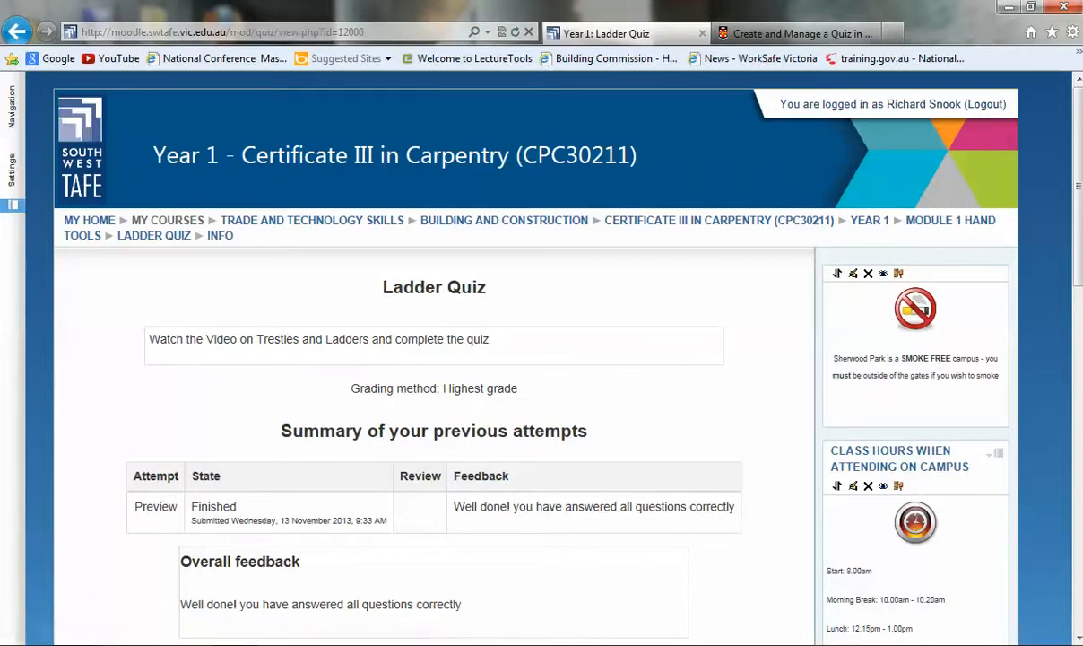
pyautogui.click(957, 645)
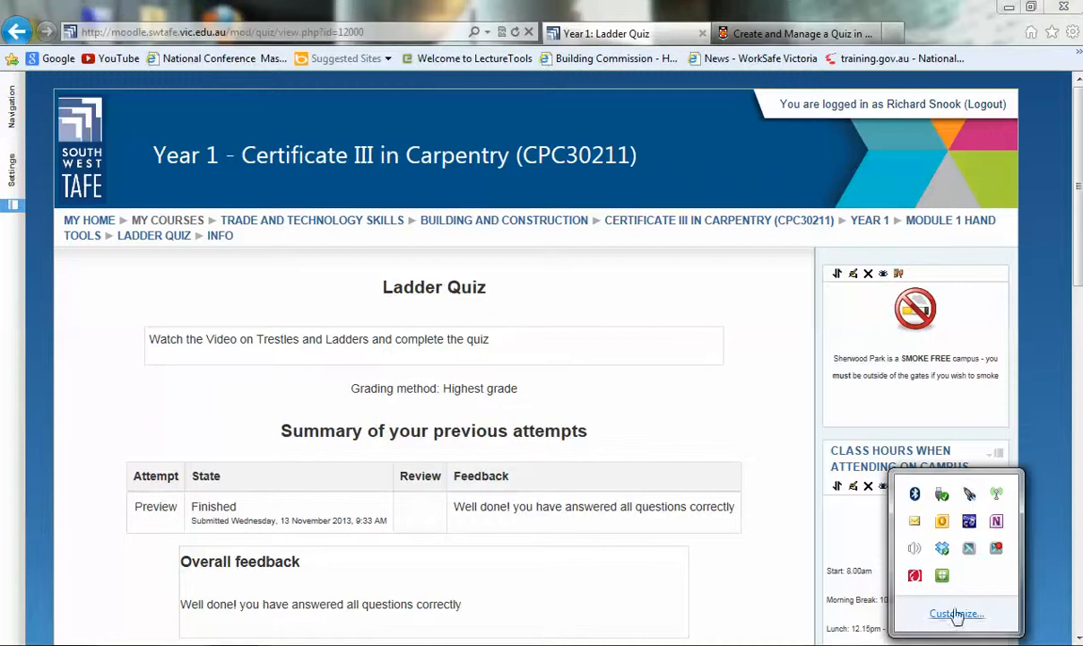